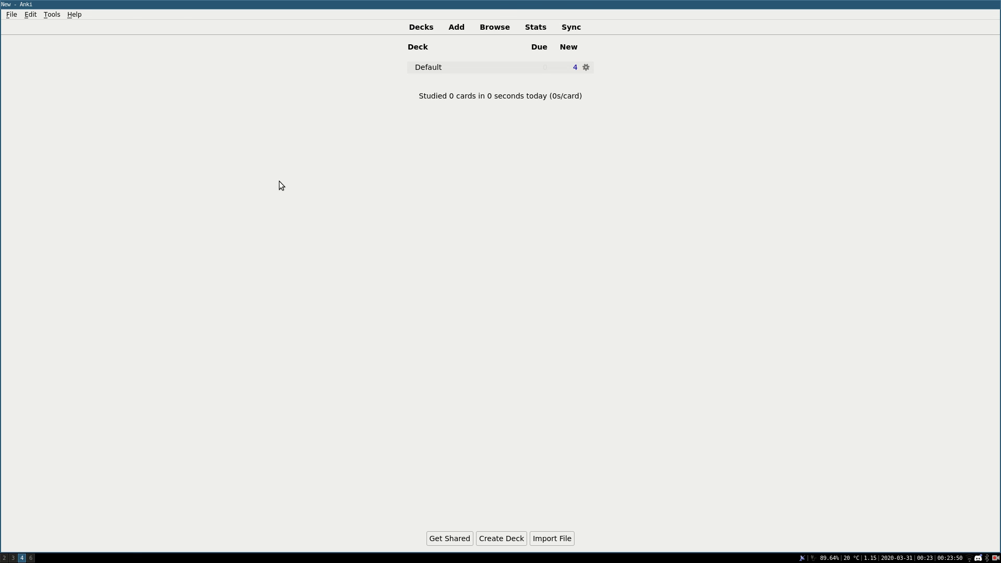
List all four cards in the browser with an empty search, then view the Note and Card fields.
key("b")
key("BackSpace")
key("Return")
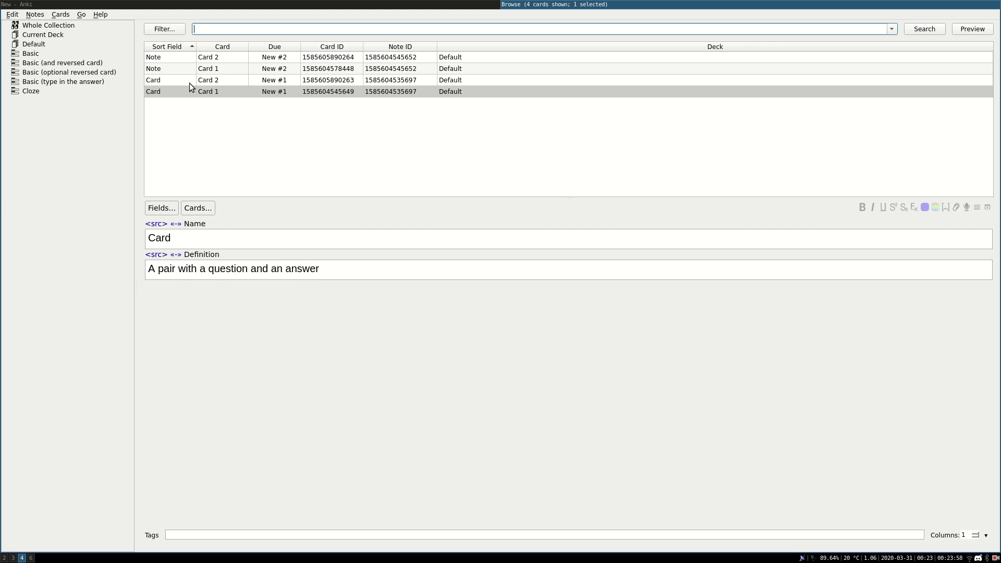
left_click(170, 67)
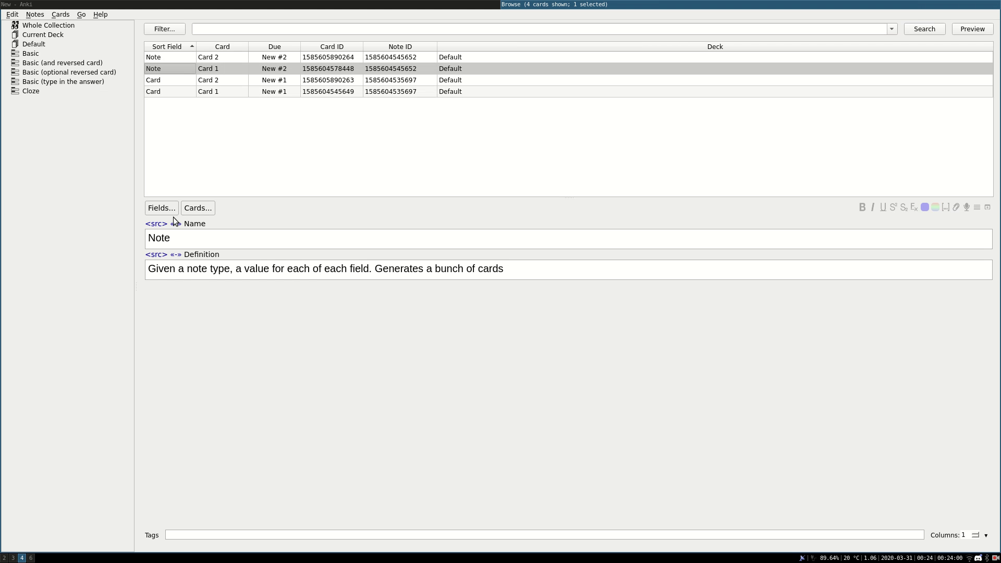
left_click(186, 80)
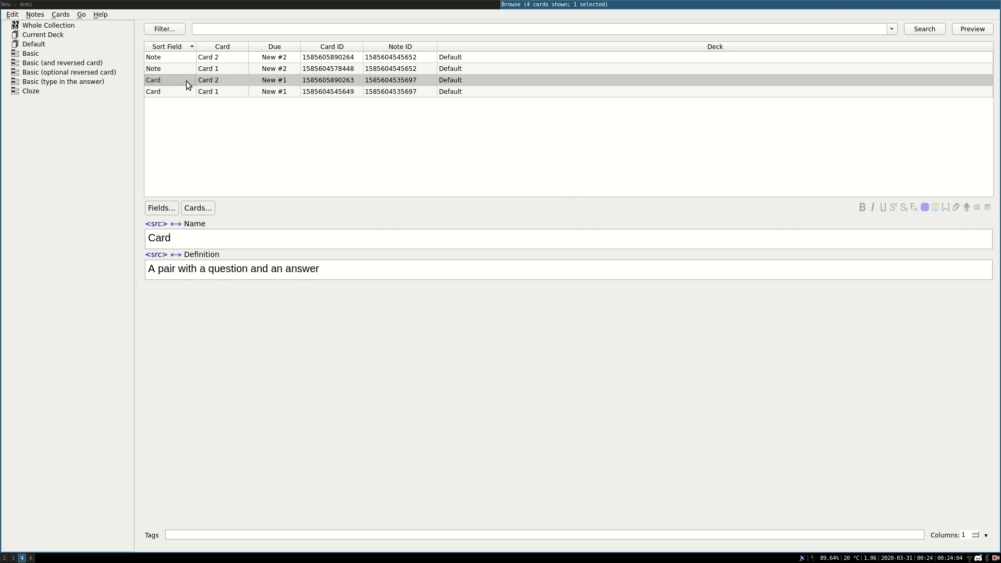
left_click(174, 71)
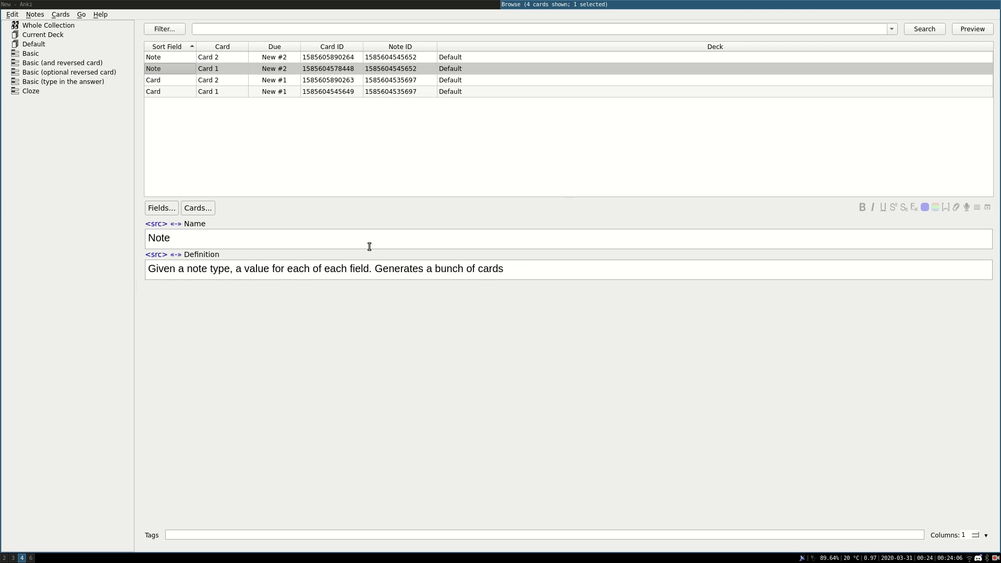
left_click_drag(475, 268, 505, 267)
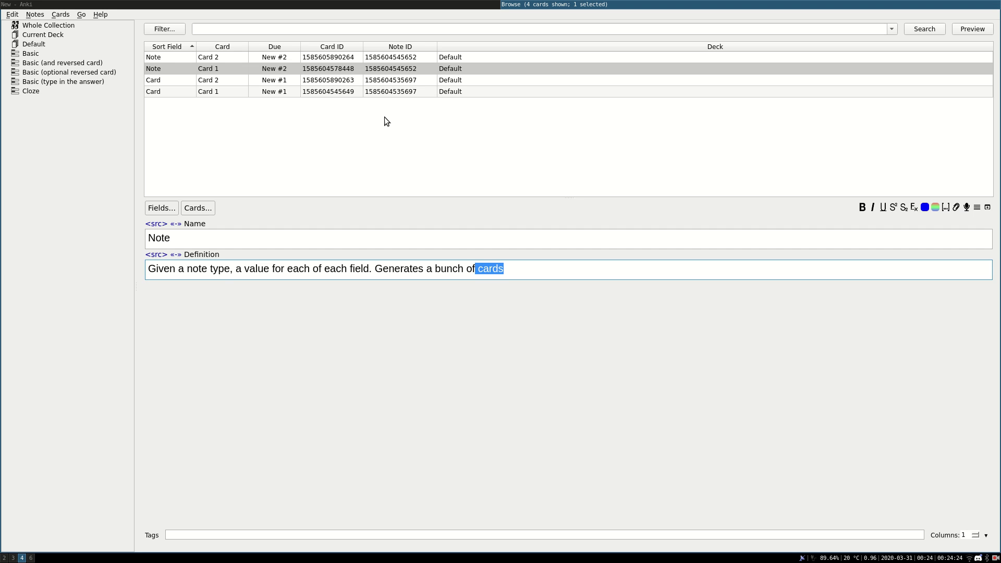
left_click(379, 93)
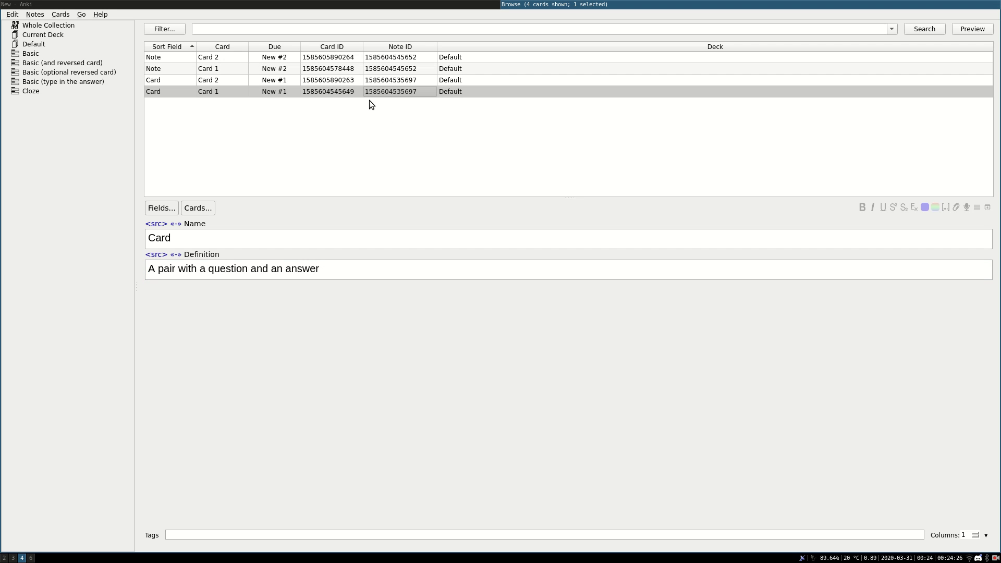
left_click(378, 96)
key("ctrl+c")
key("Return")
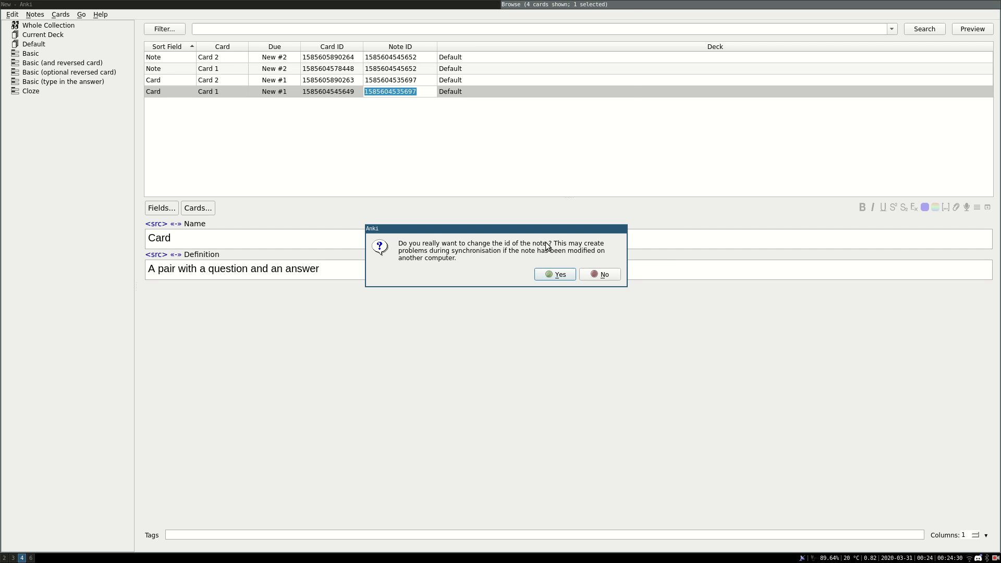
left_click(605, 273)
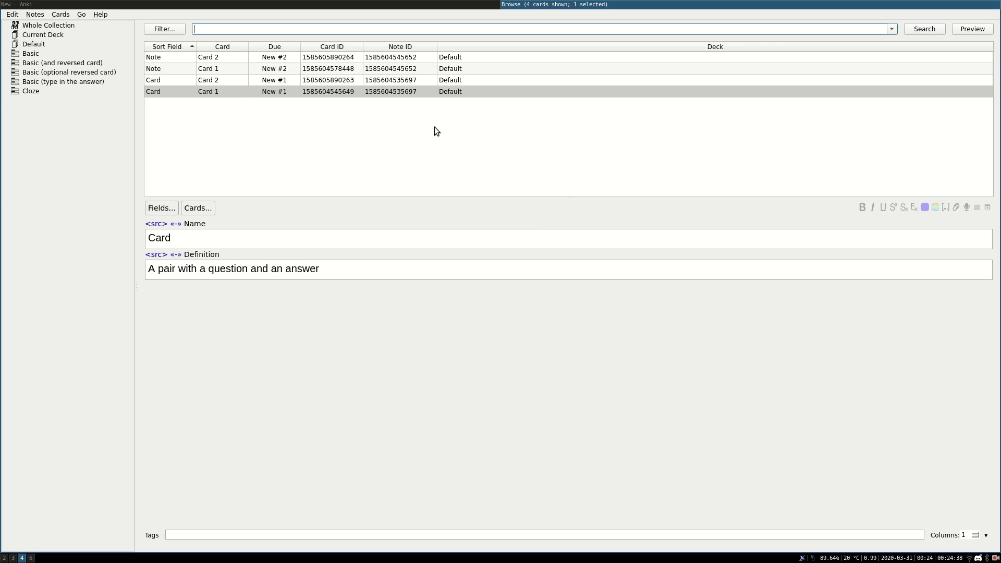
left_click(398, 70)
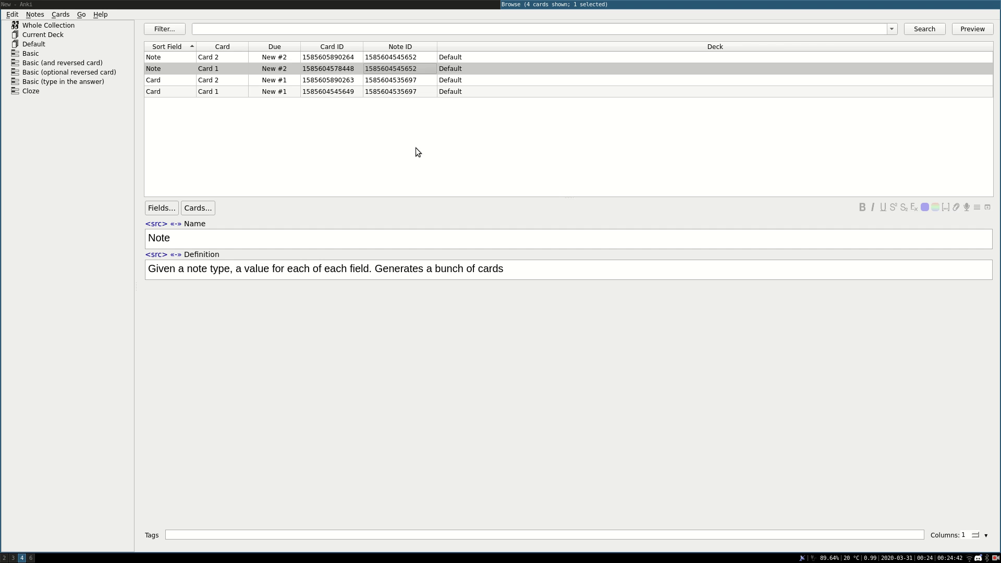
left_click_drag(477, 270, 498, 270)
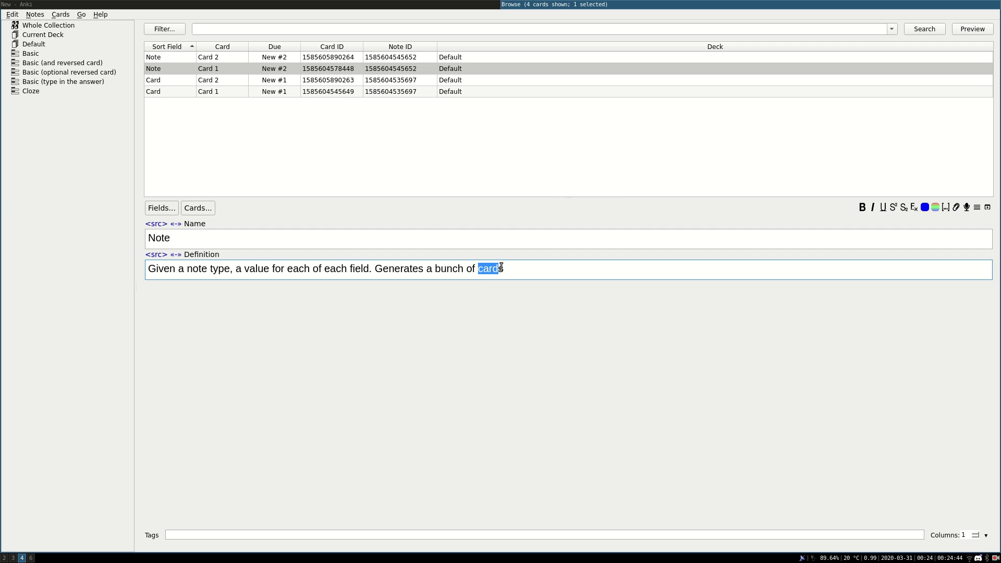
left_click(987, 209)
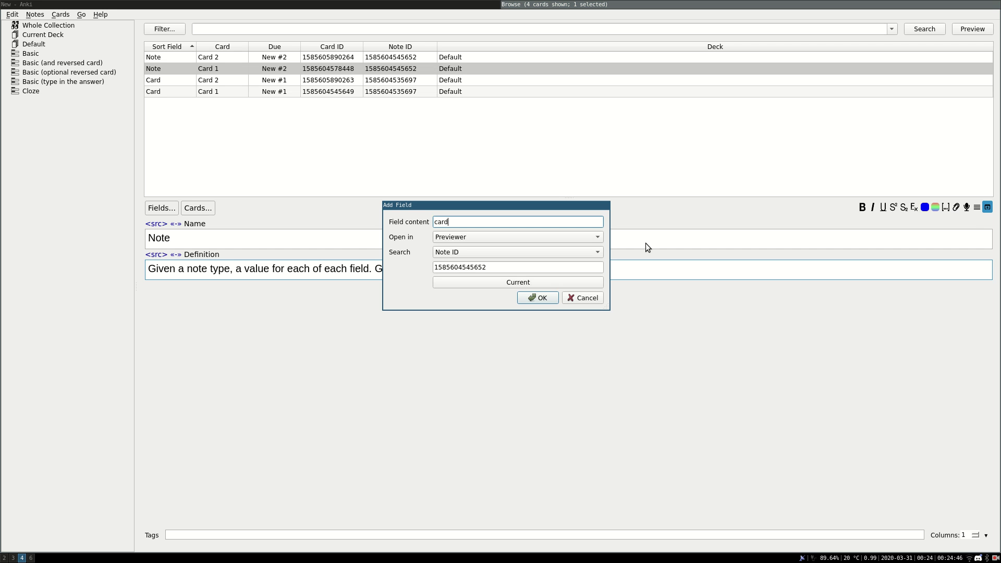
left_click(532, 268)
key("ctrl+a")
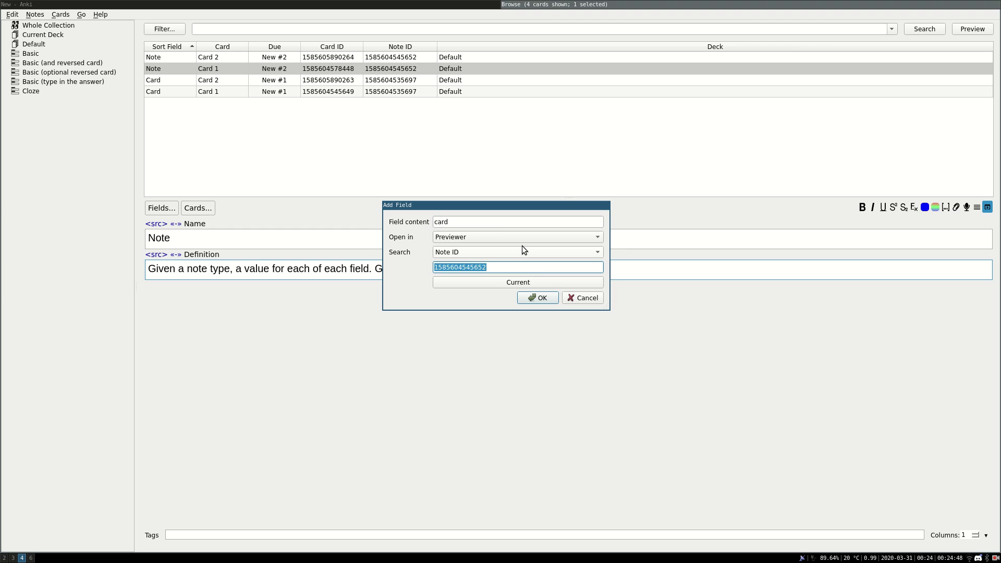
key("ctrl+v")
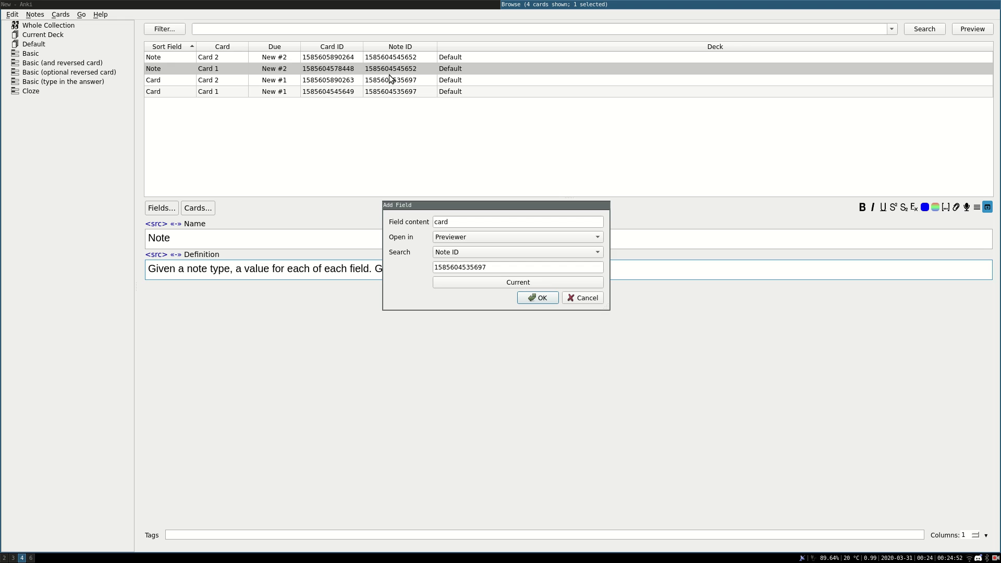
left_click(494, 233)
left_click(483, 221)
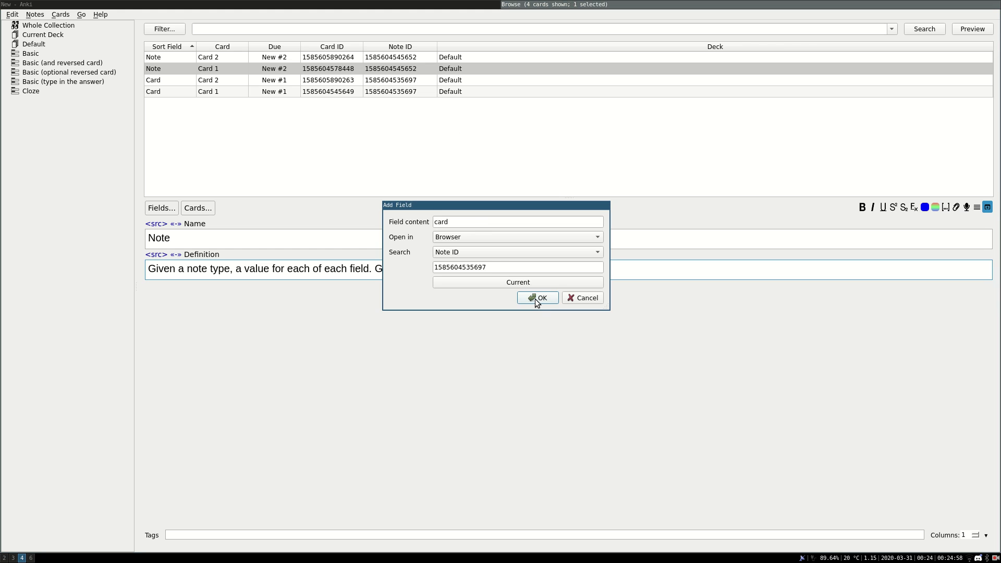
left_click(536, 297)
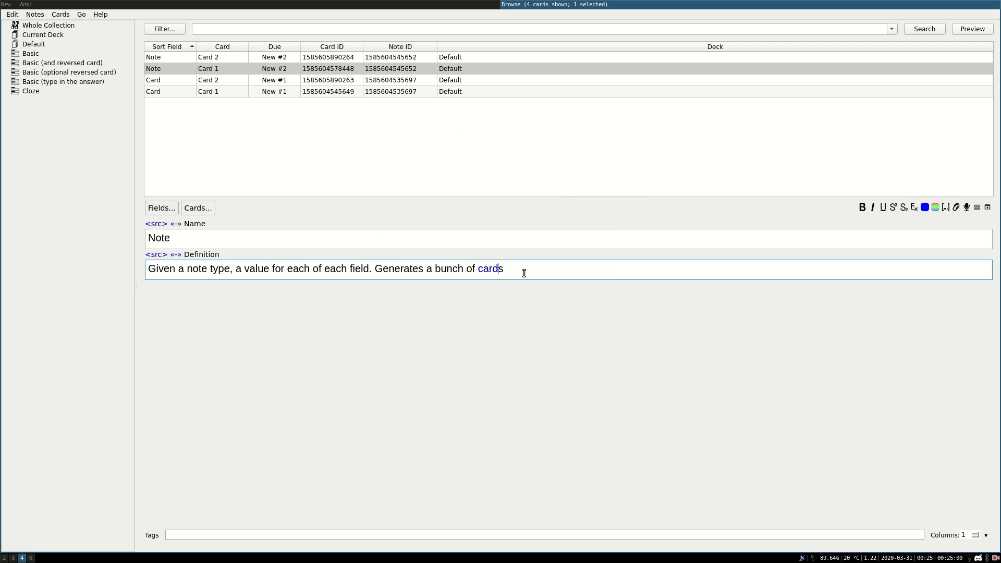
left_click(490, 270)
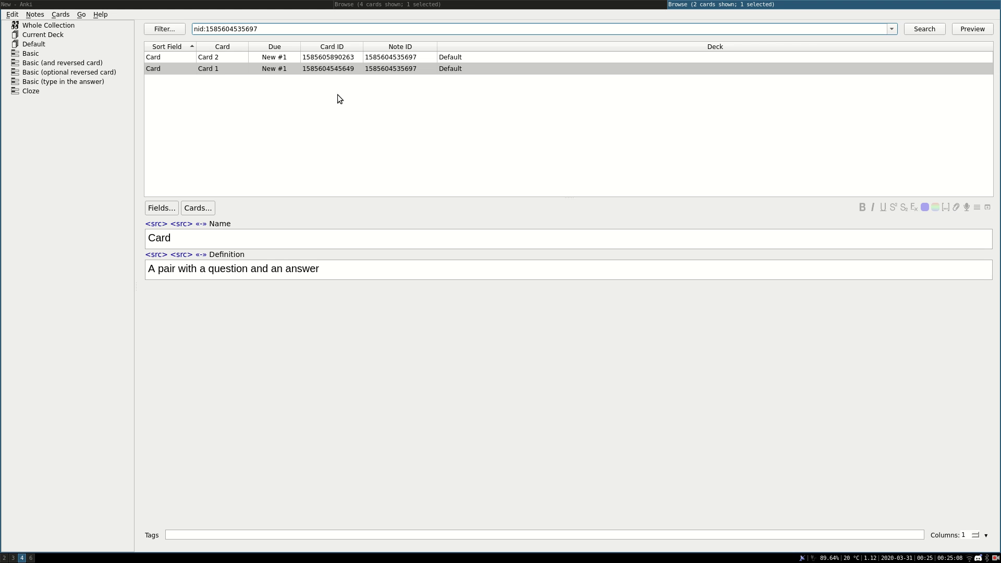
left_click(450, 4)
left_click(713, 4)
key("Escape")
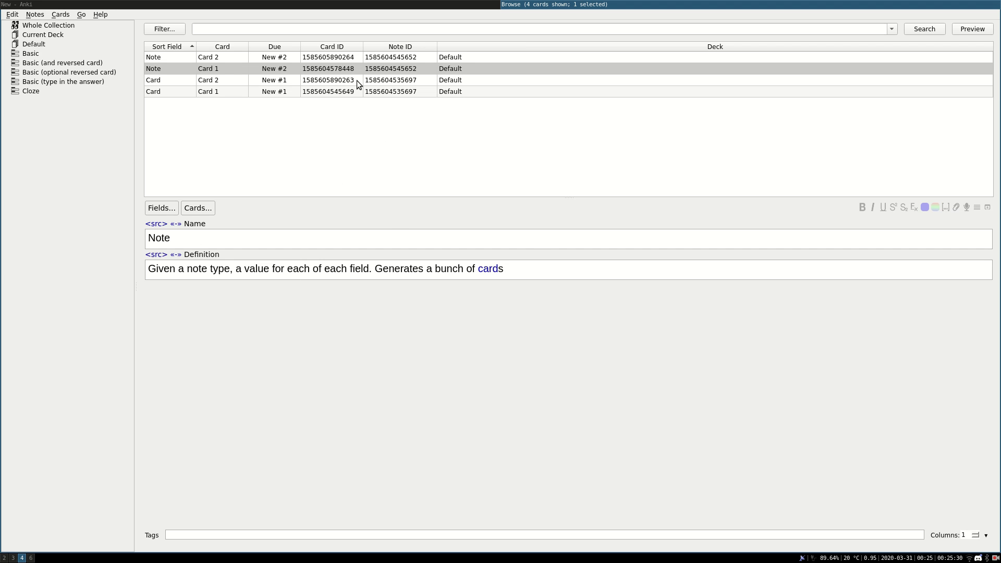
Insert a 'note' link into the Note's Name field, then delete it again.
left_click(232, 78)
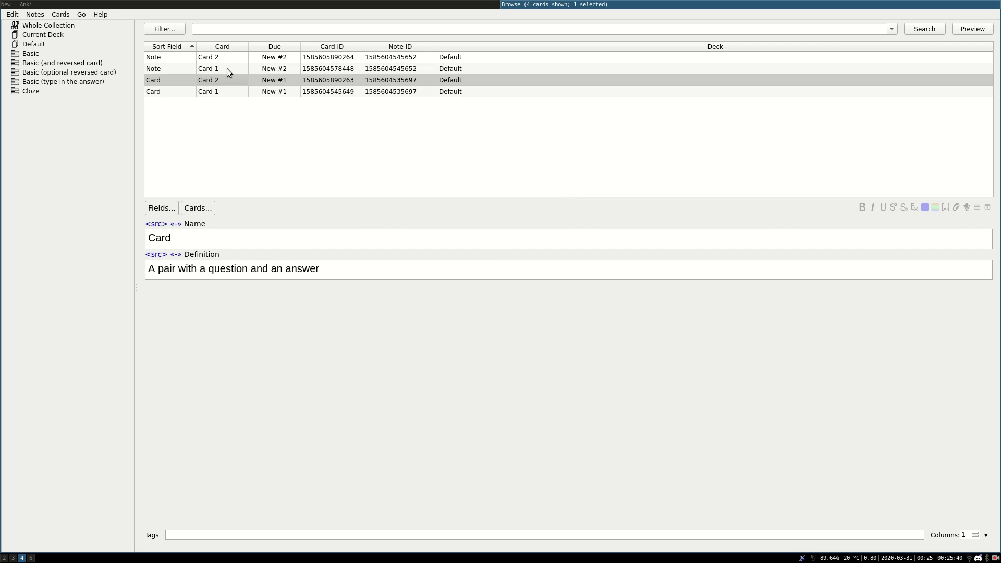
left_click(227, 68)
left_click(370, 244)
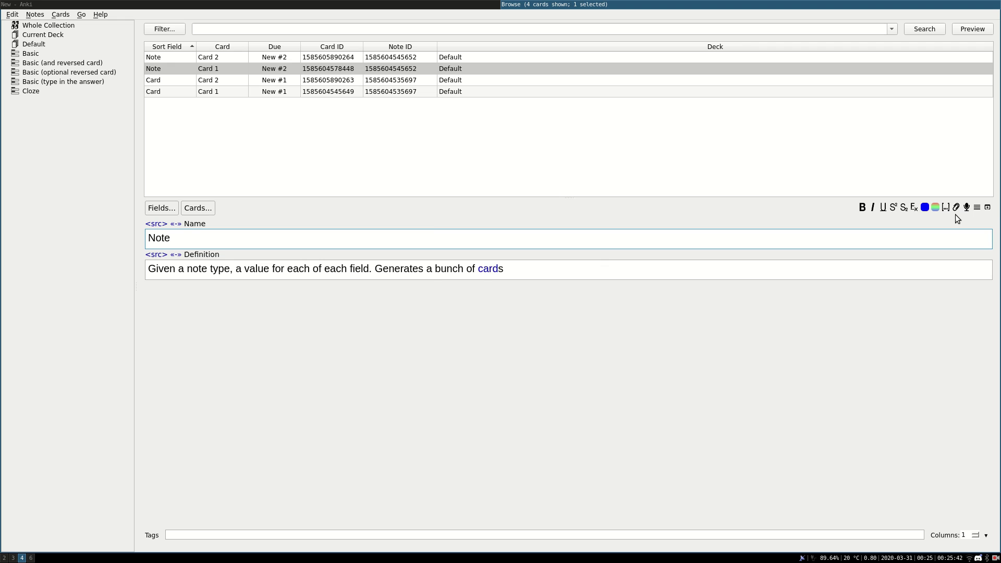
left_click(986, 209)
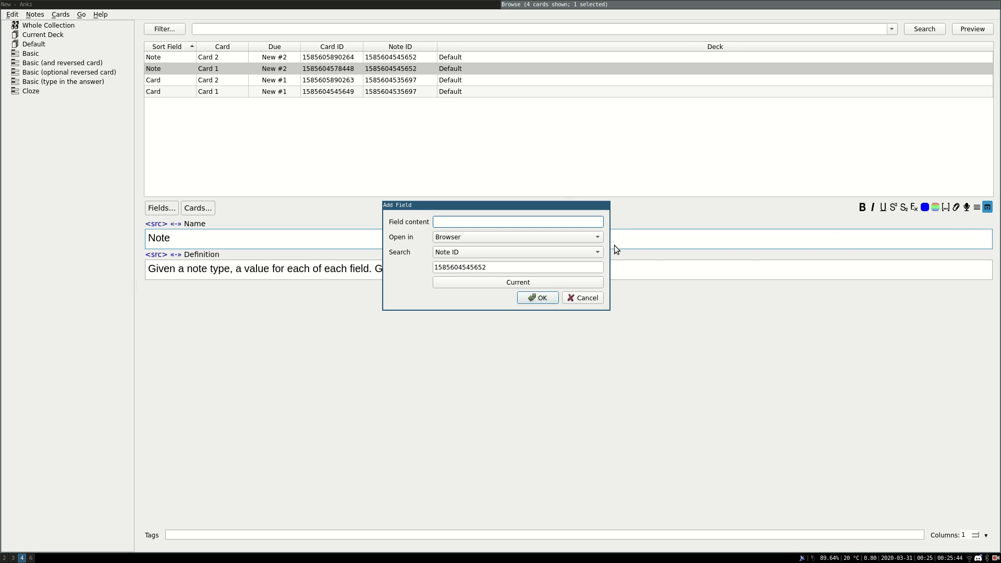
left_click(534, 282)
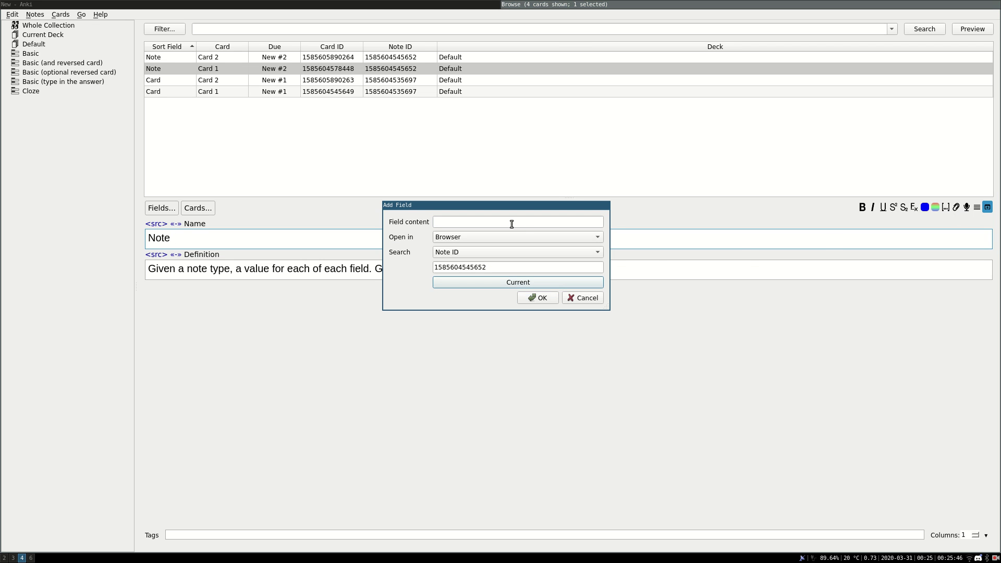
left_click(511, 224)
type("note")
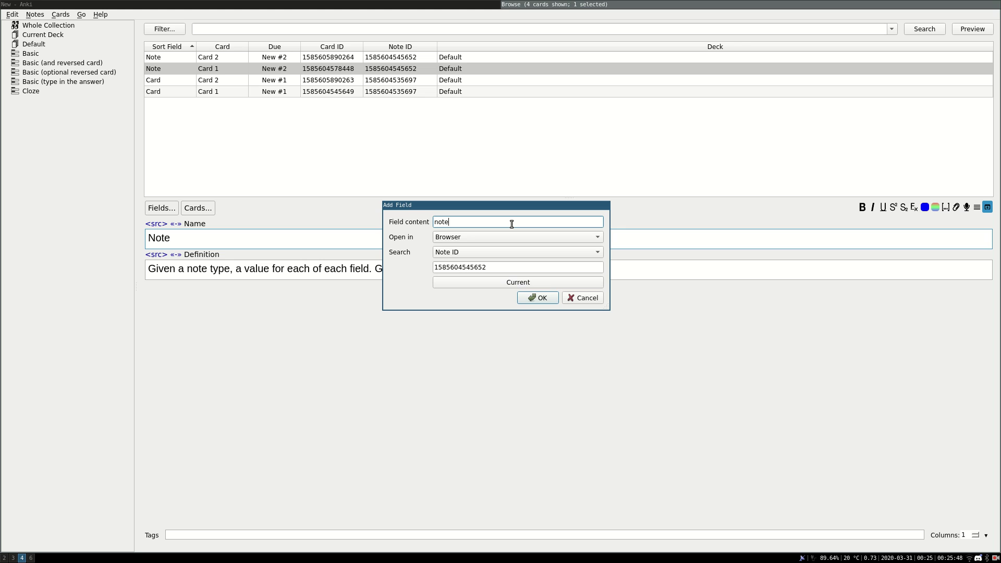
left_click(541, 299)
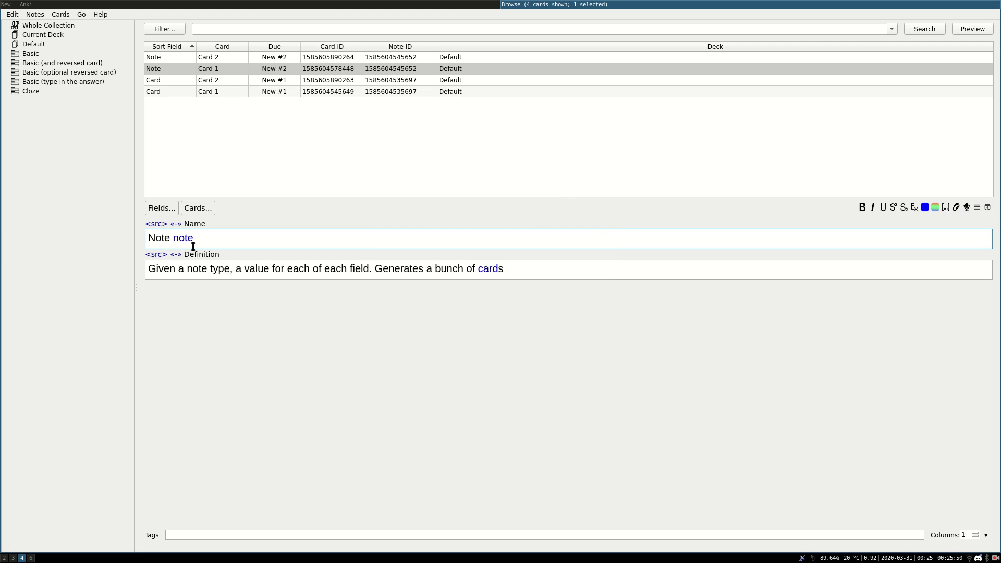
left_click_drag(173, 238, 200, 244)
key("BackSpace")
Append 'It belongs to a note' to the Card definition and follow its note link.
left_click(224, 85)
left_click(348, 272)
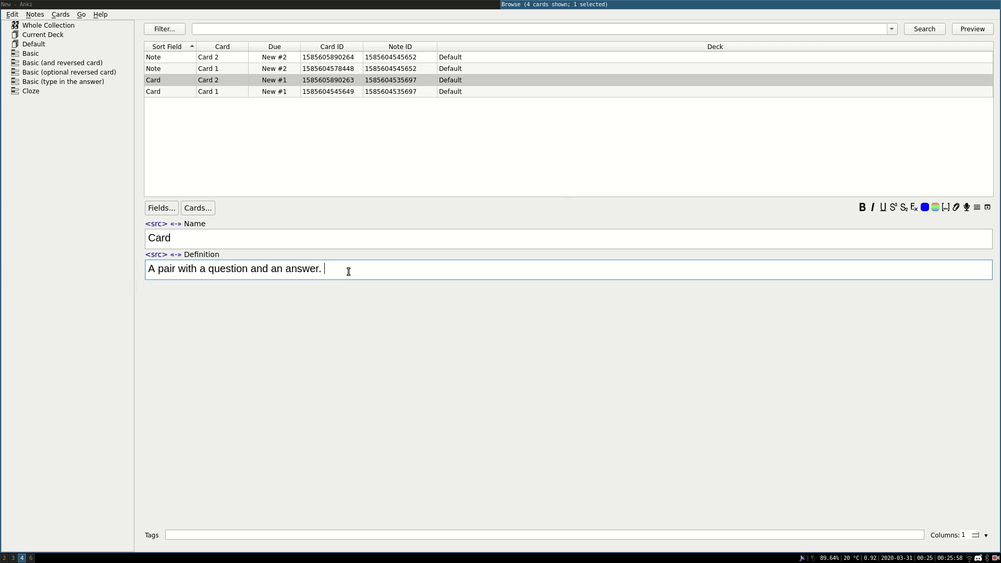
type("It belongs to a  note")
left_click(398, 270)
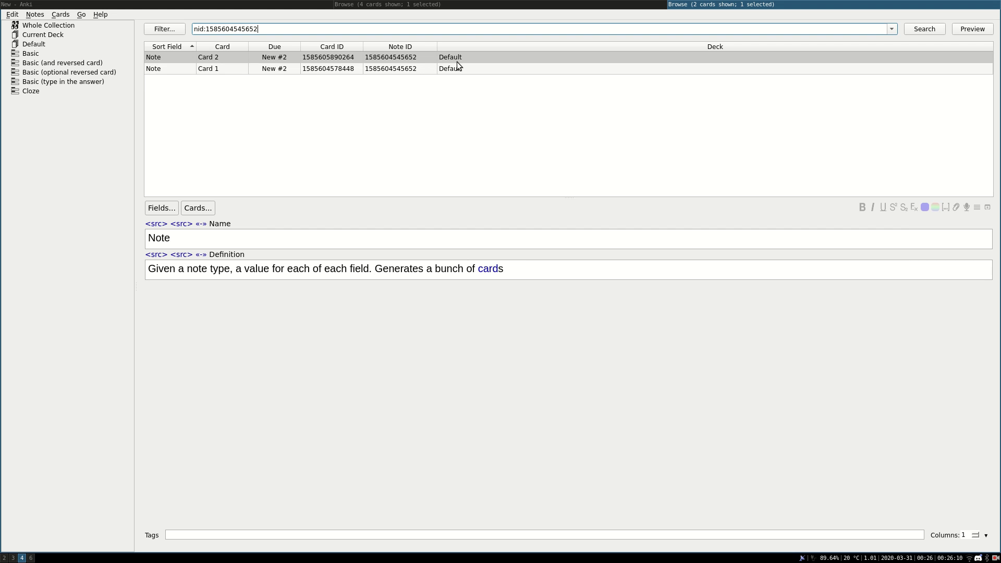
Review the Default deck, show the answer, and follow the note link to the browser.
key("Escape")
key("Escape")
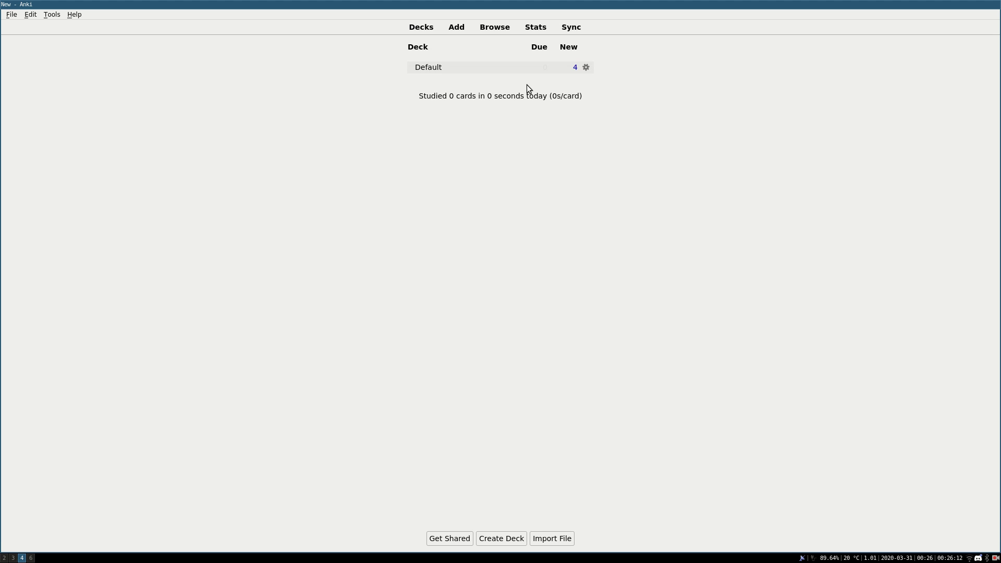
key("s")
key("s")
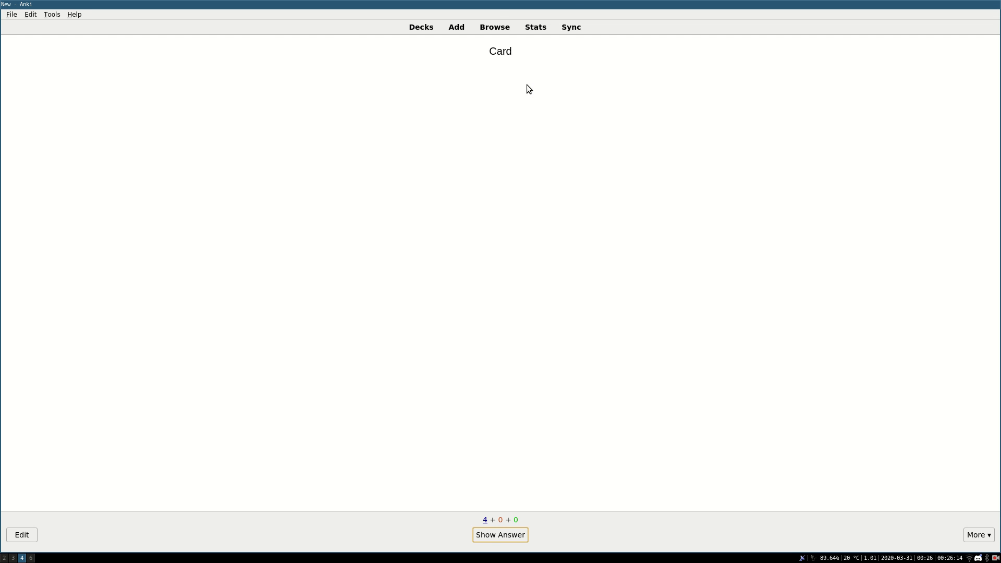
key("space")
left_click(626, 74)
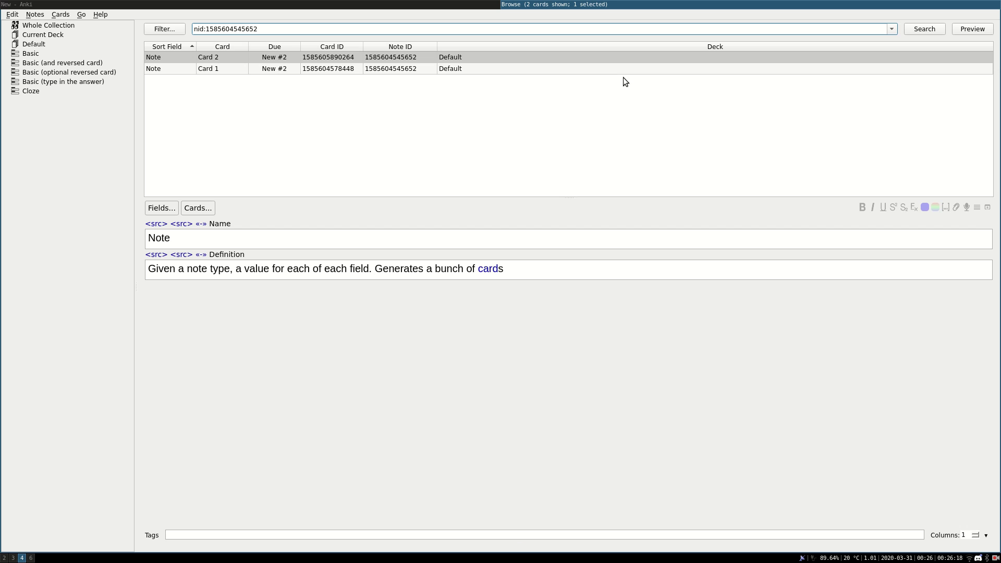
left_click(415, 244)
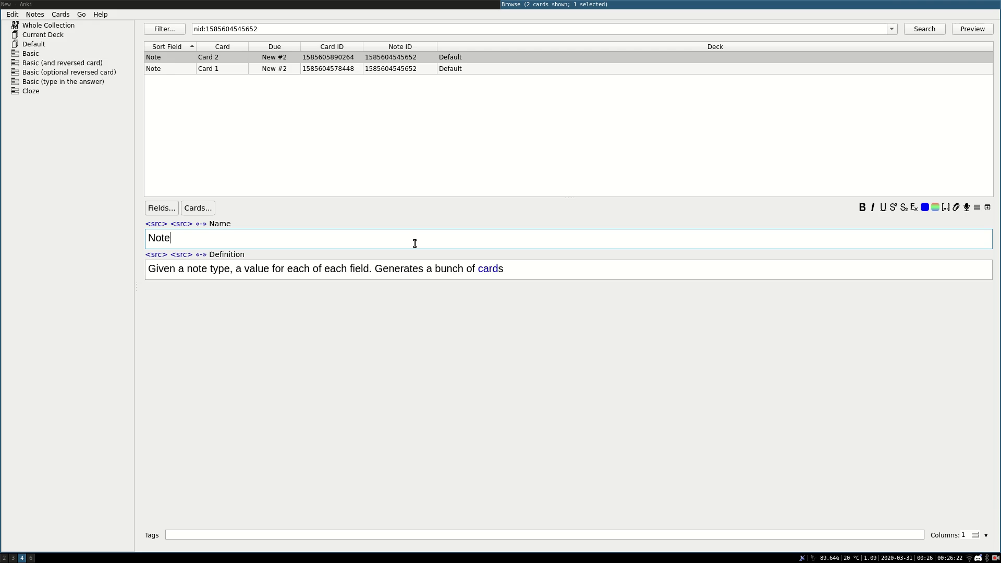
key("Escape")
Edit the current card, type another 'note' at the definition's end, and select it.
key("e")
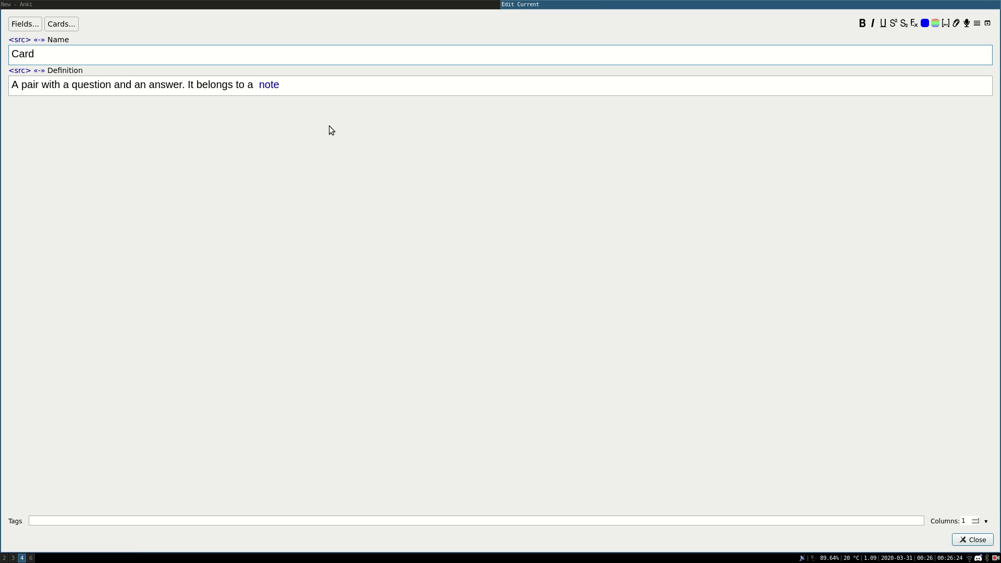
left_click(332, 83)
type("not")
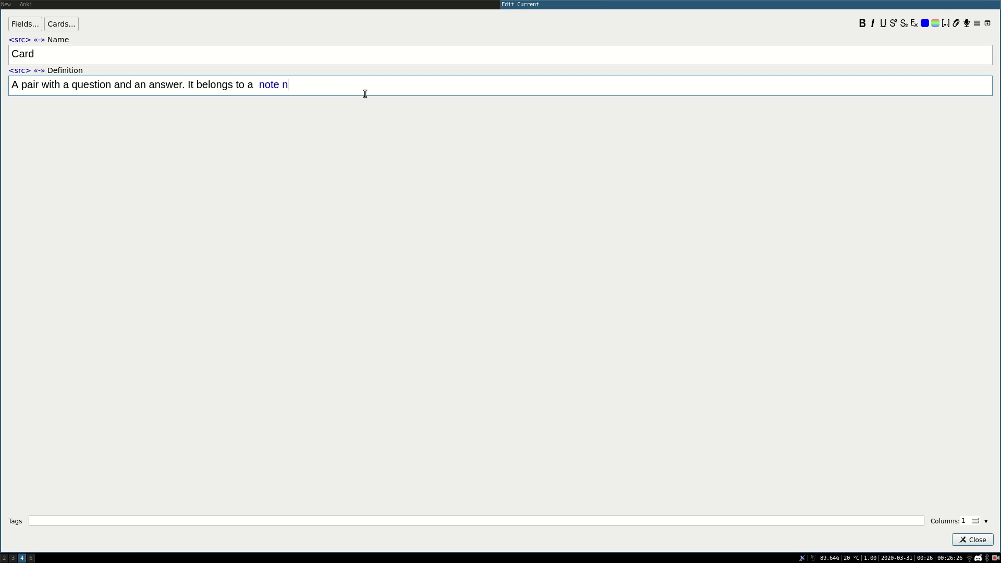
type("e")
key("ctrl+shift+Left")
Make the selected 'note' a link that opens in the Previewer.
left_click(988, 23)
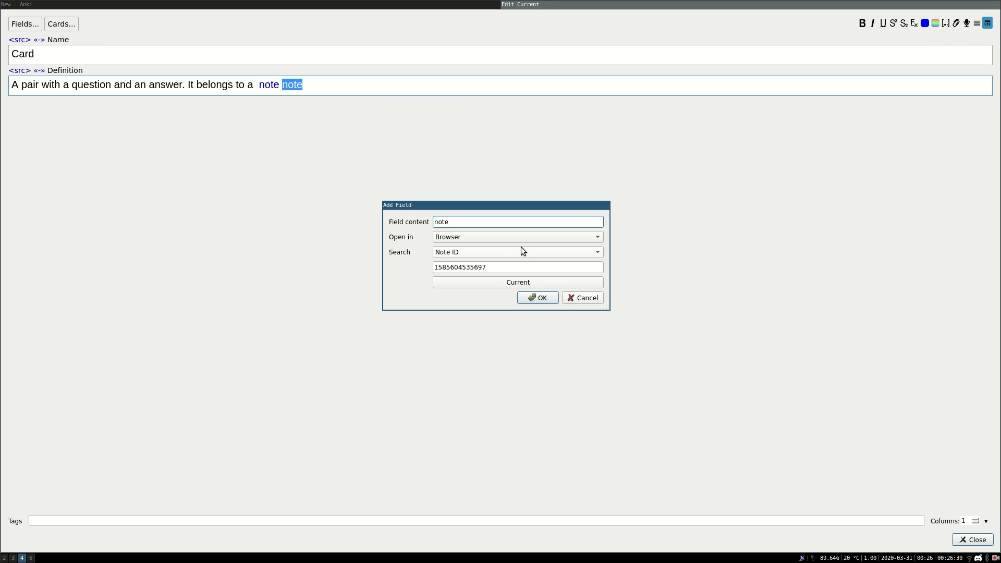
left_click(502, 237)
left_click(502, 248)
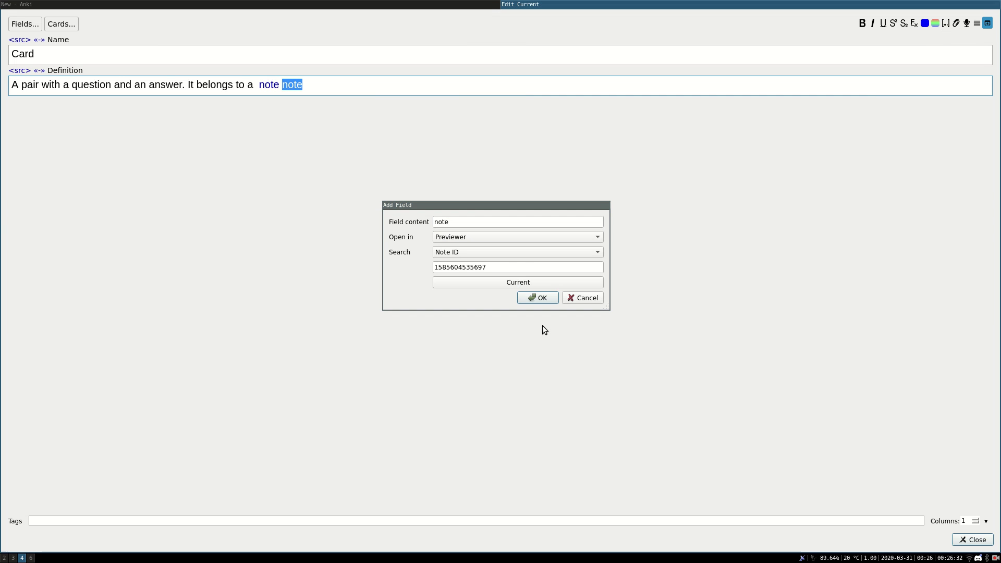
left_click(542, 298)
Preview the linked card, then delete the duplicate 'note' word from the definition.
left_click(287, 85)
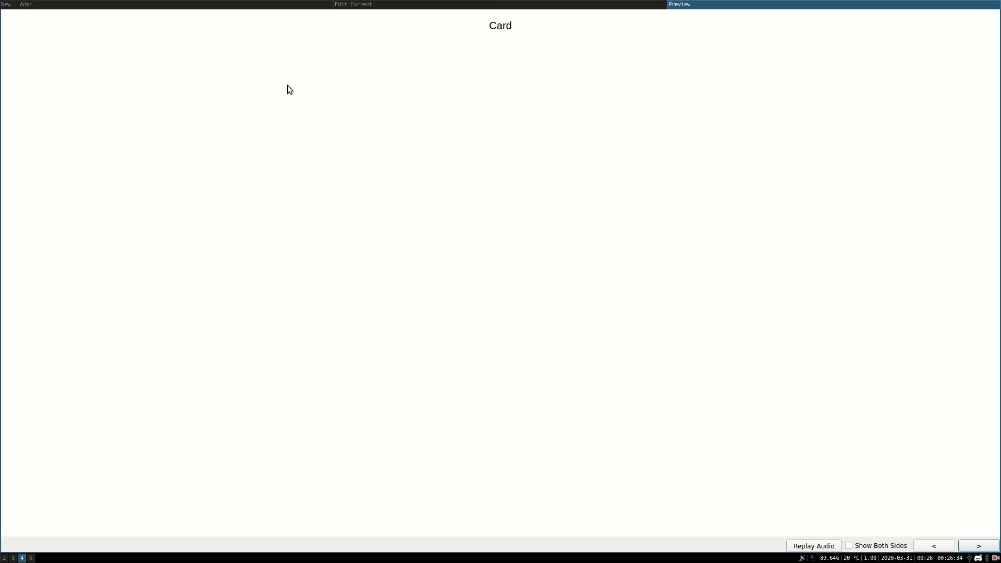
key("Right")
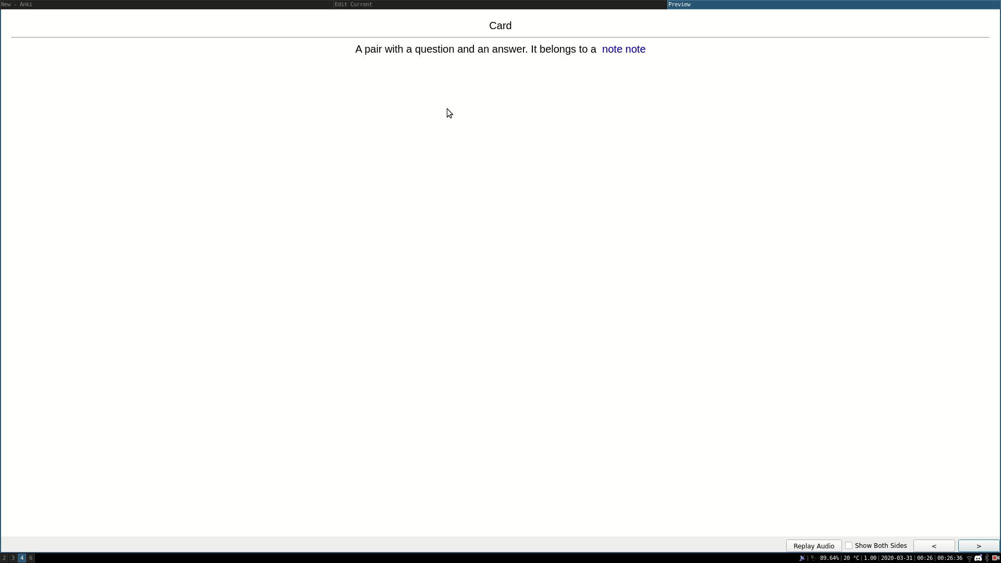
key("Escape")
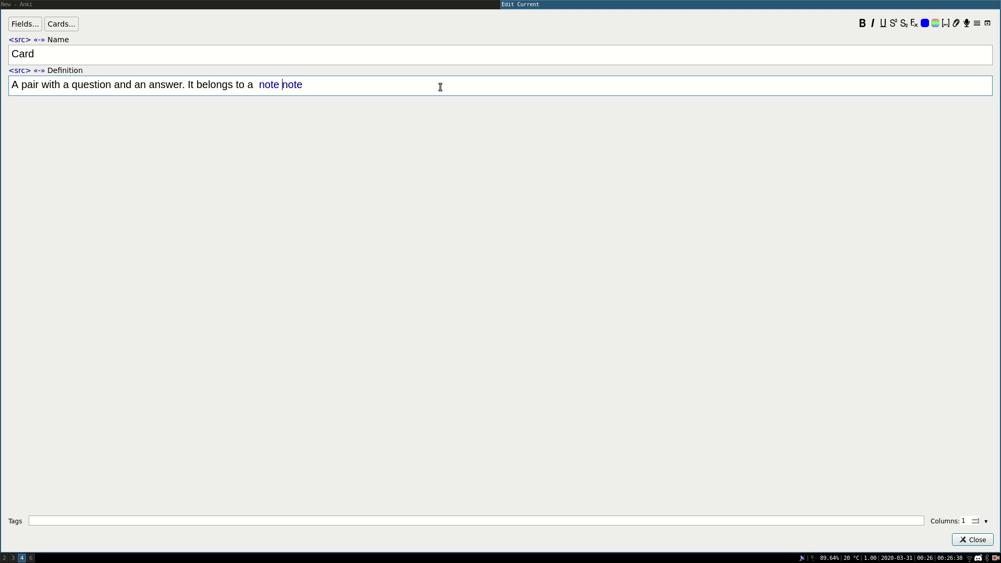
key("shift+End")
key("Delete")
Add a 'test' link to Card's Name field that runs the search query 'card'.
left_click(979, 542)
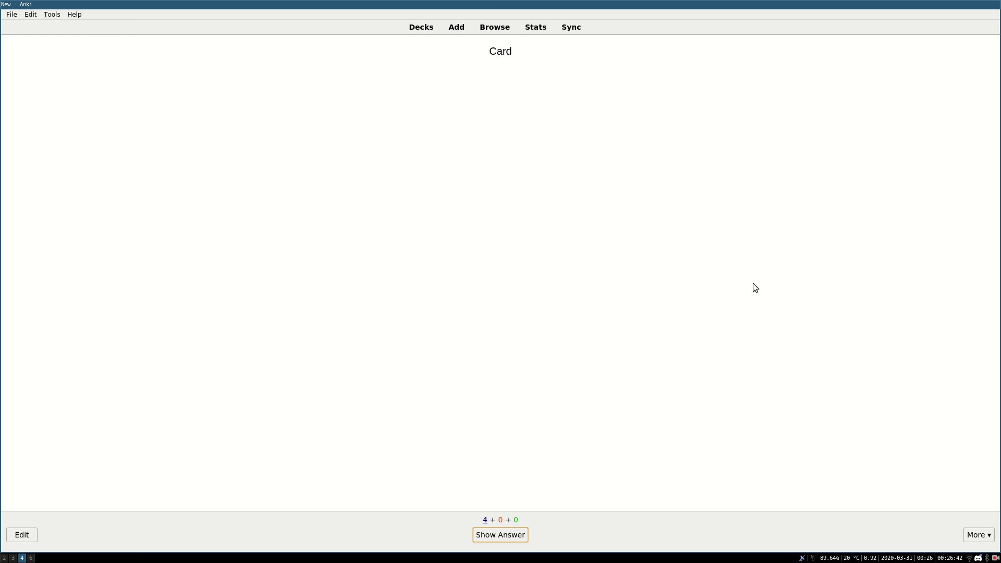
key("b")
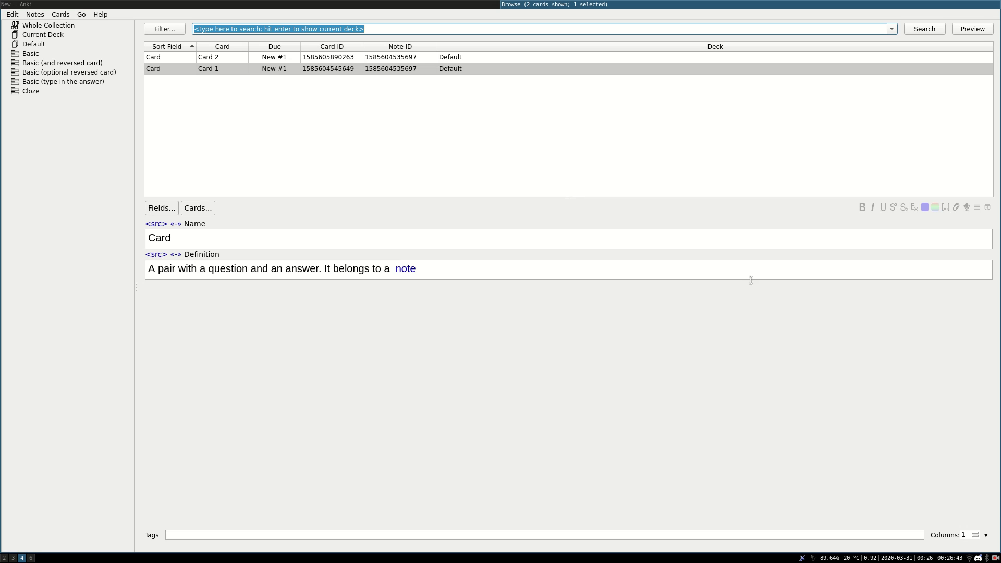
left_click(857, 232)
left_click(988, 207)
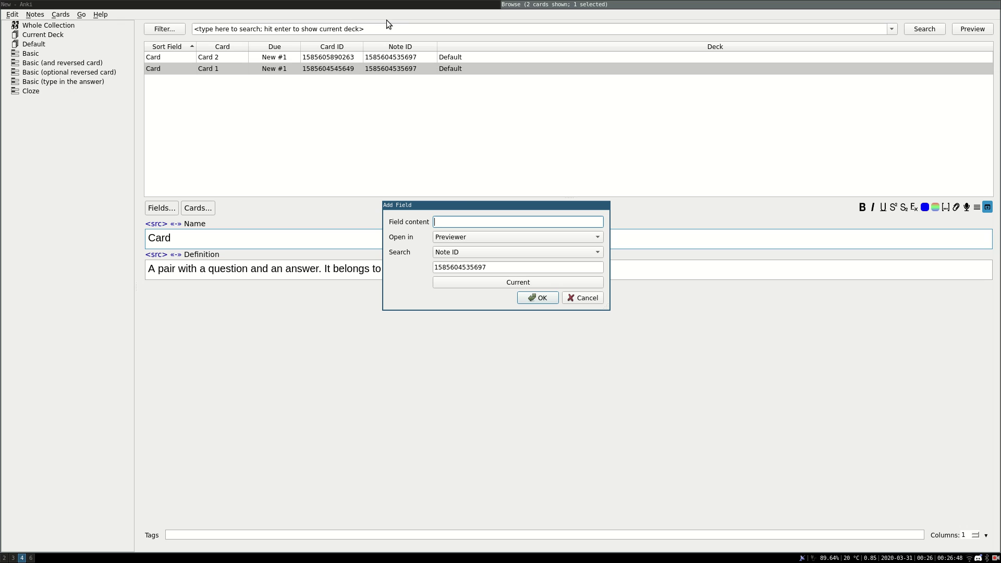
left_click(486, 248)
left_click(481, 277)
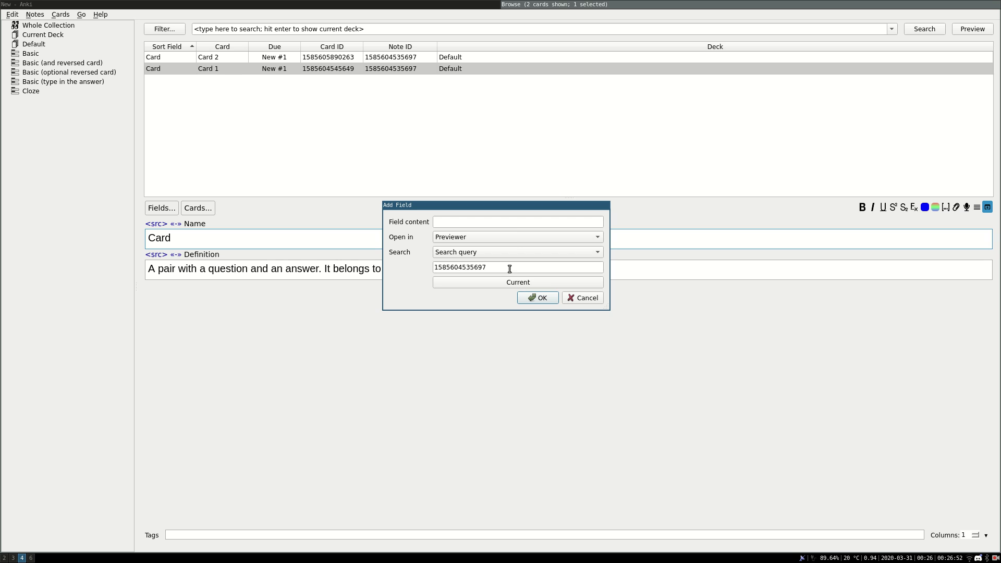
double_click(504, 267)
type("card")
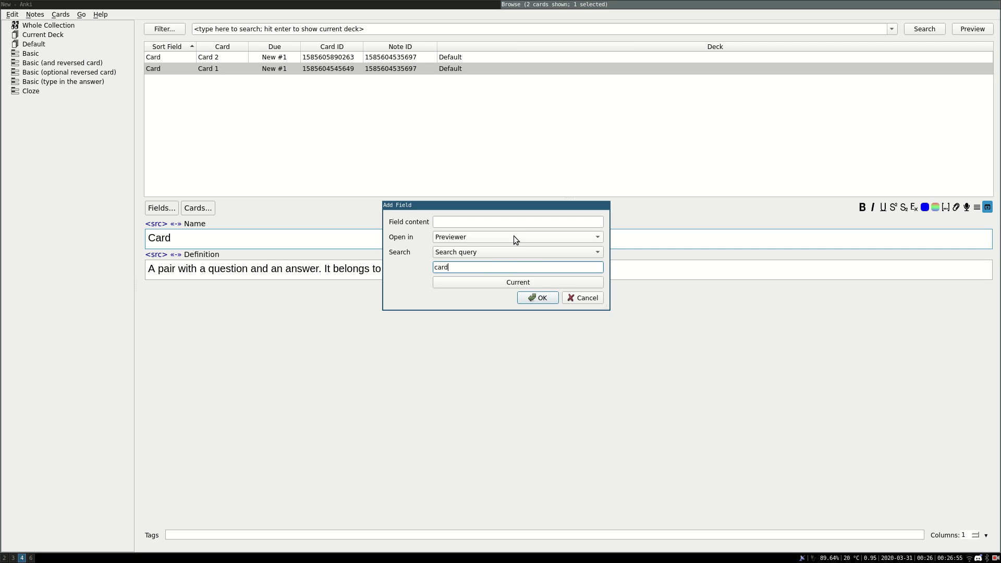
left_click(474, 221)
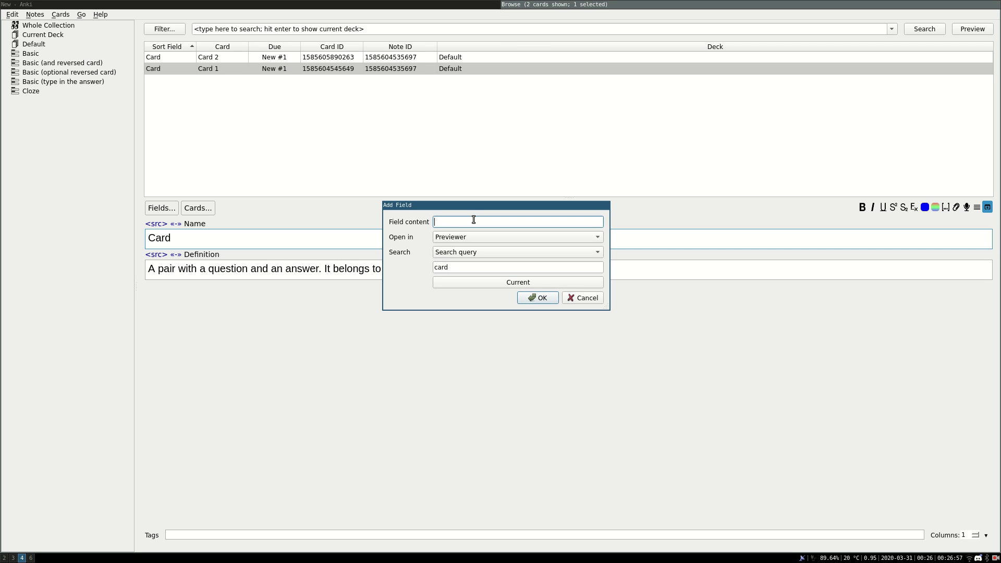
type("test")
left_click(525, 297)
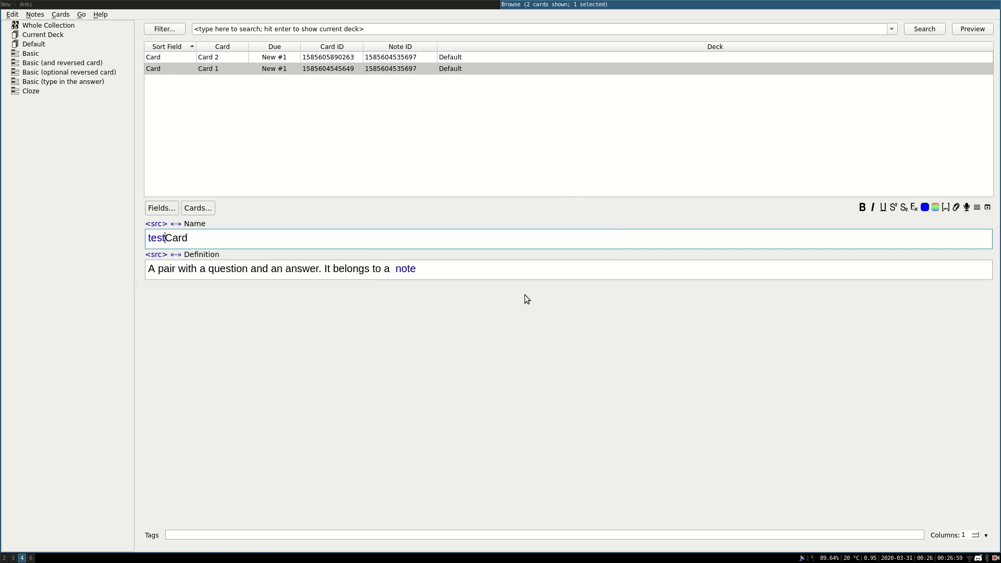
key("ctrl+shift+p")
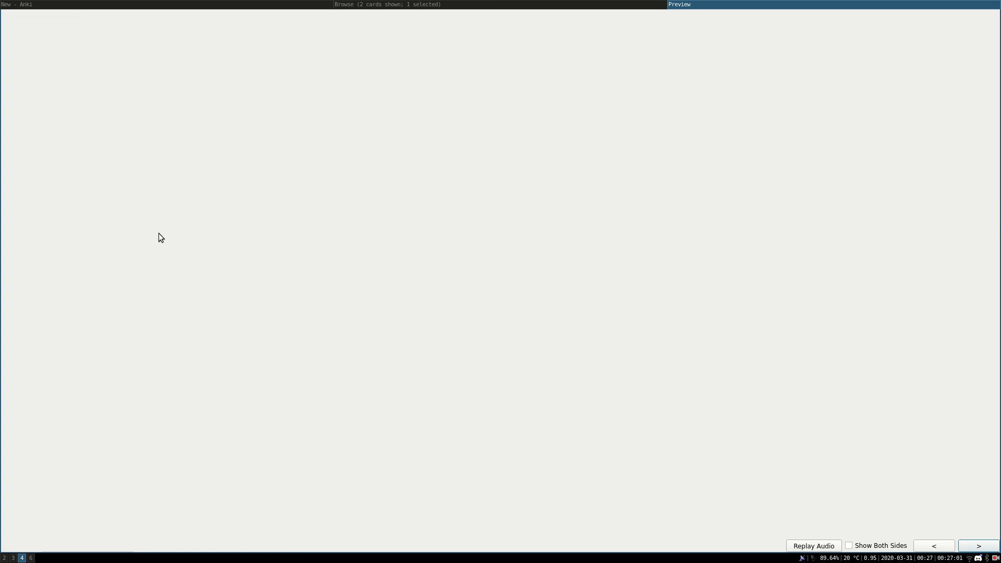
key("Right")
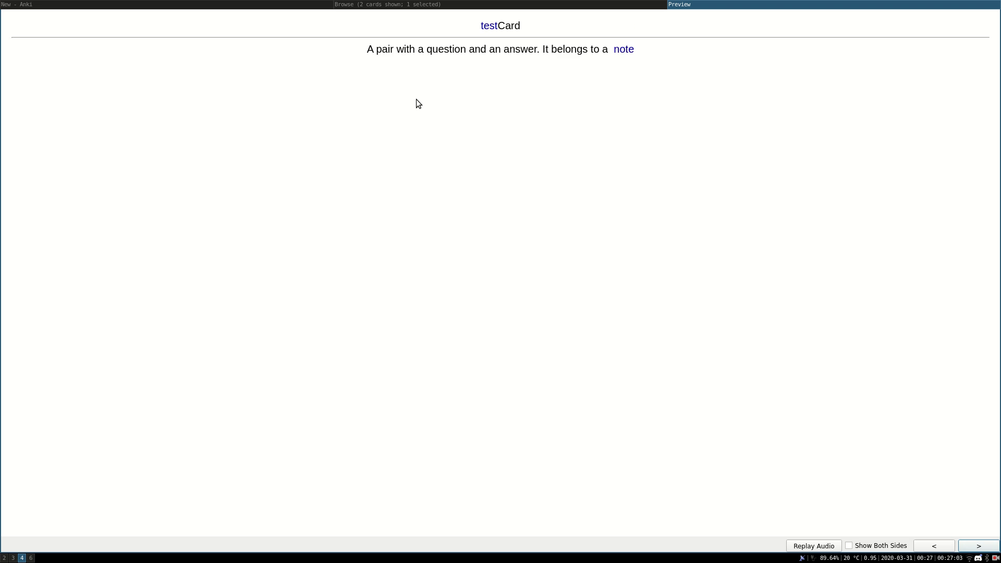
key("Right")
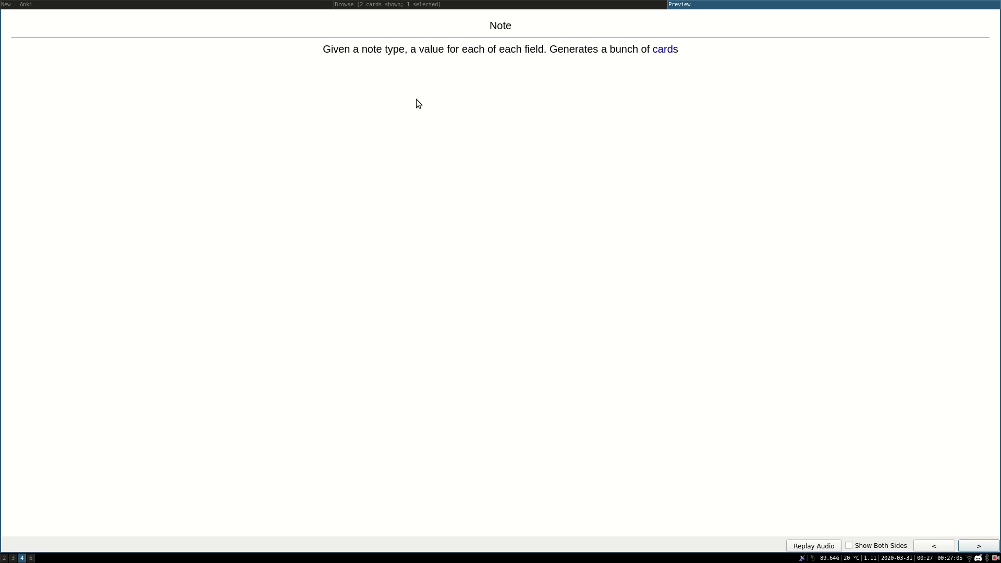
key("Right")
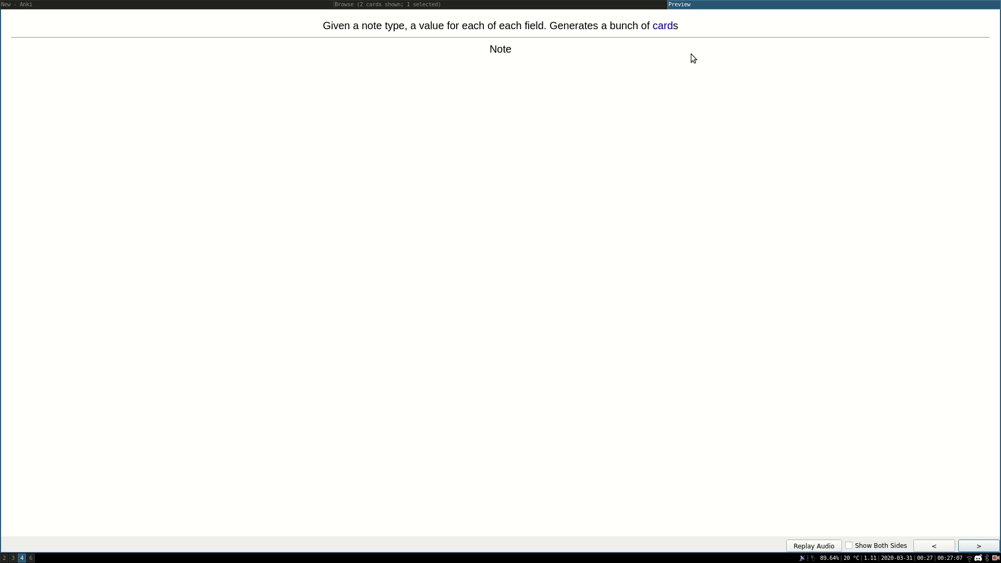
key("Escape")
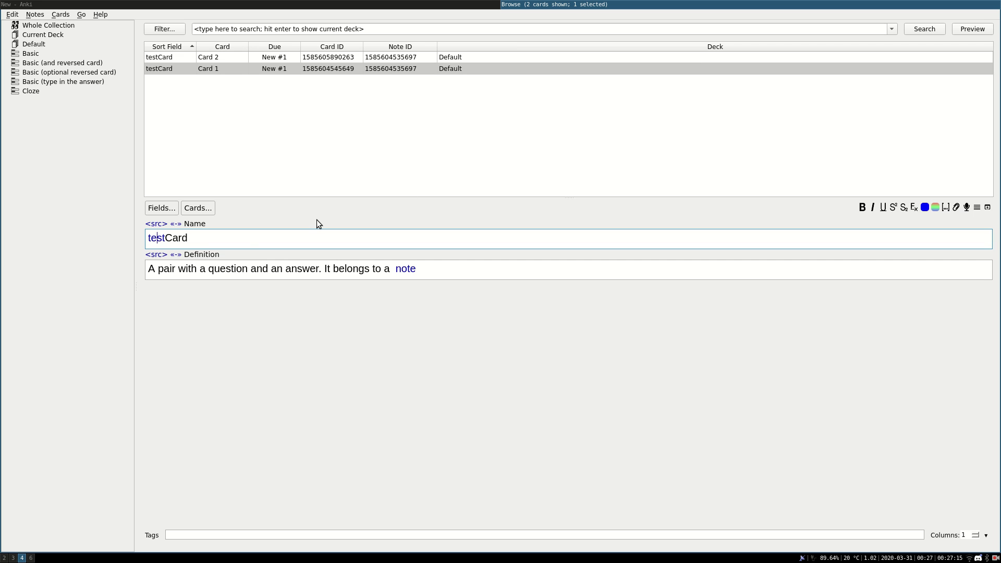
Insert a space after the 'test' link in Name and show the field's HTML source.
left_click(168, 238)
key("shift+Home")
key("F7")
left_click(152, 225)
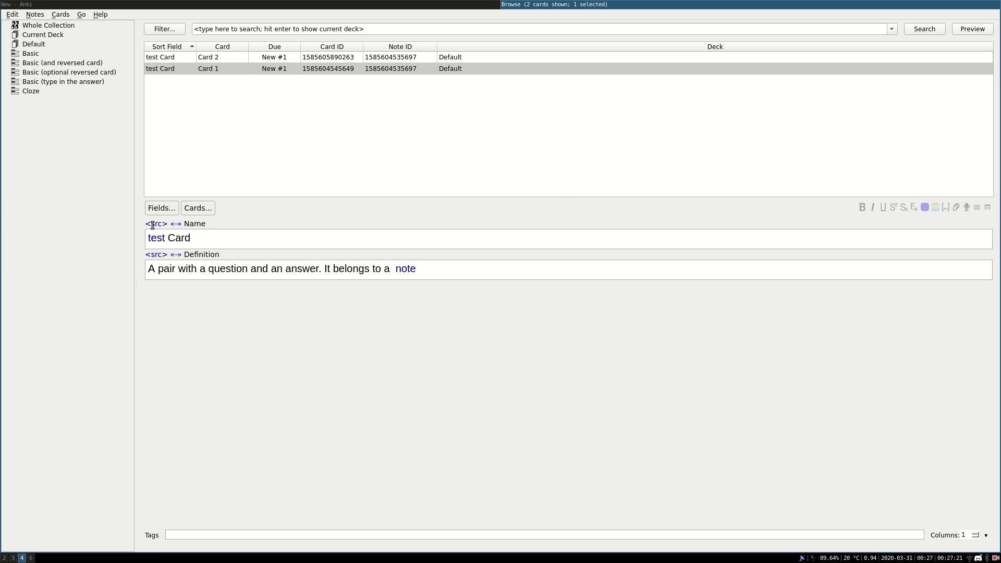
left_click(152, 225)
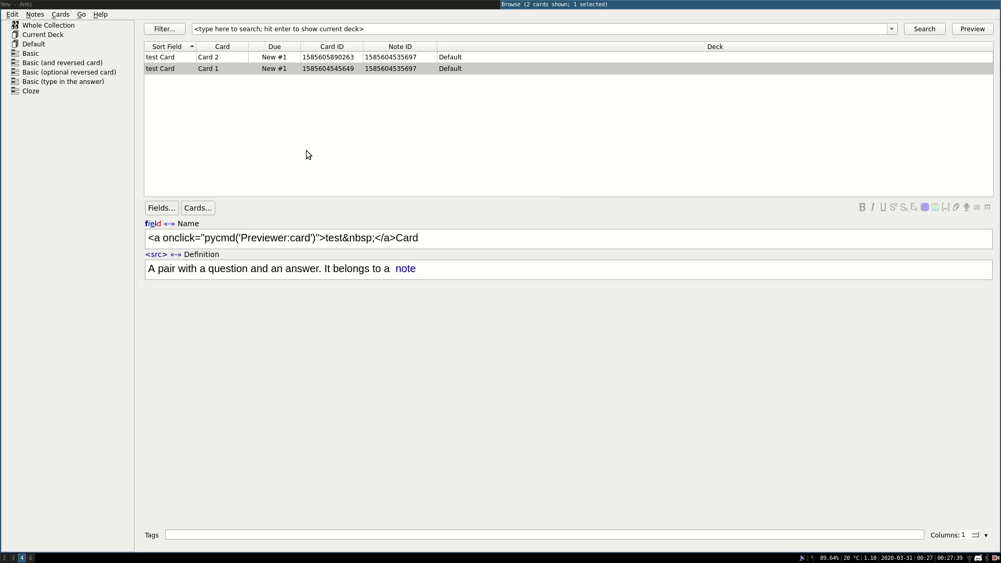
key("super+Left")
Inspect the advanced-browser add-on's Easy Config form and raw Config without changing anything.
key("ctrl+shift+a")
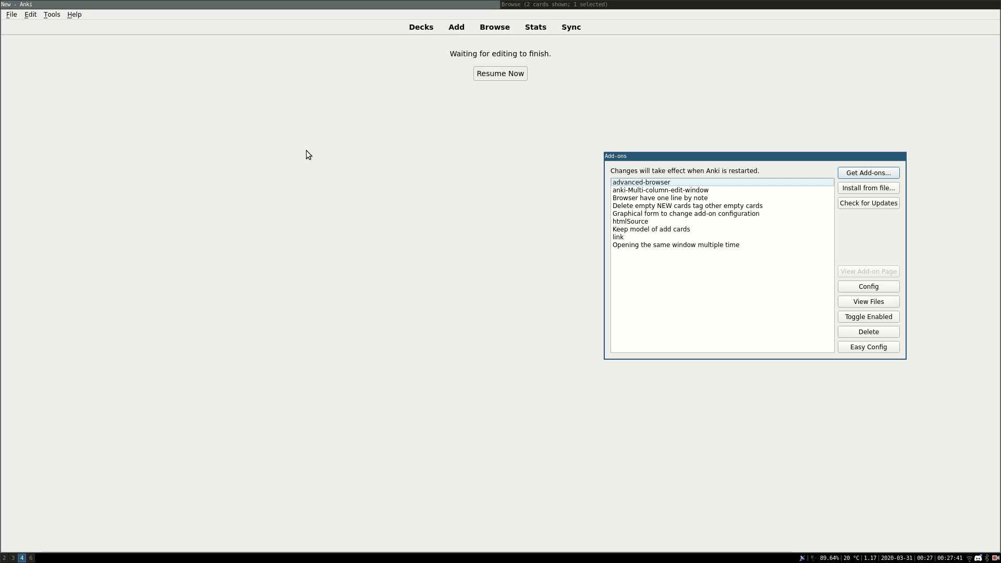
left_click(640, 183)
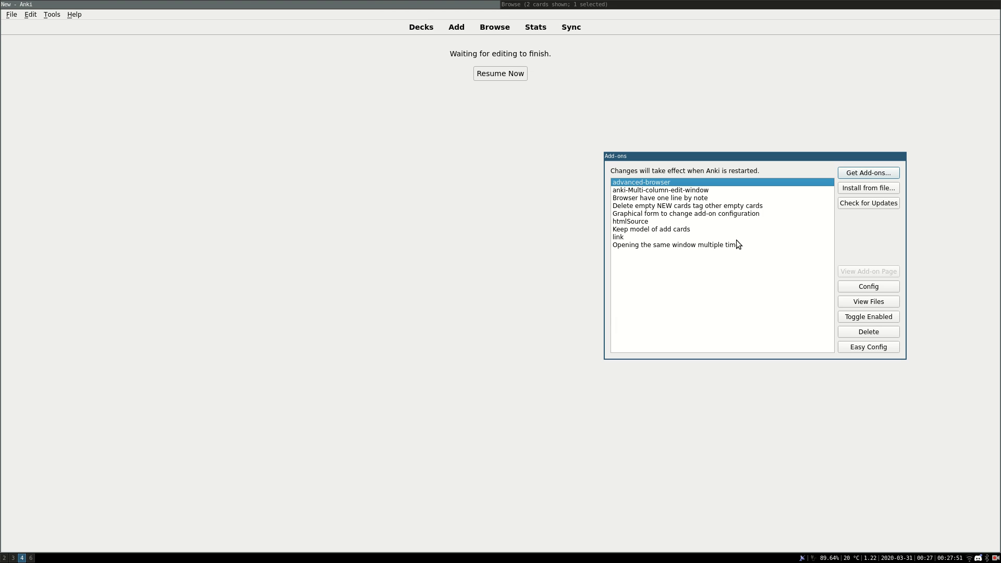
left_click(698, 216)
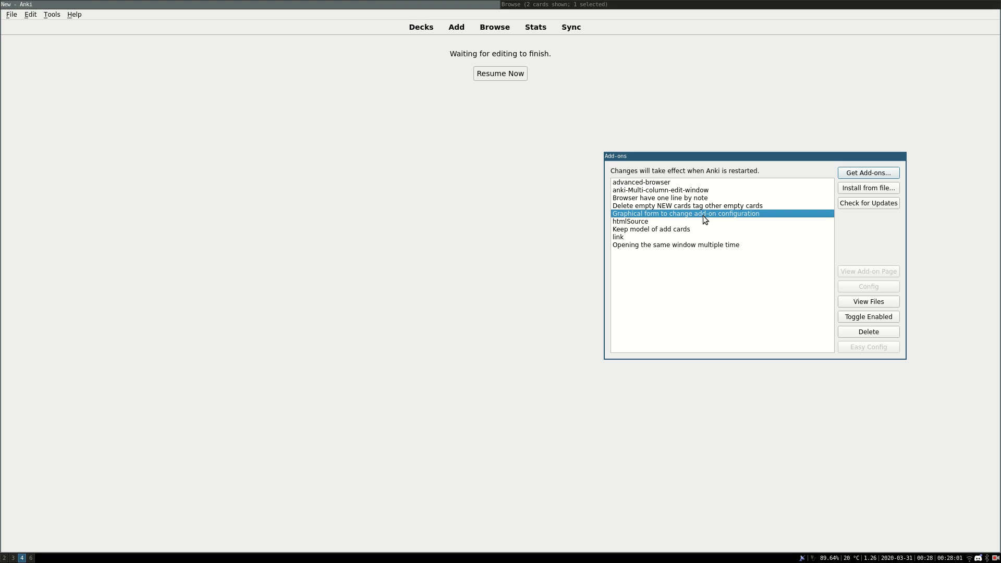
left_click(652, 183)
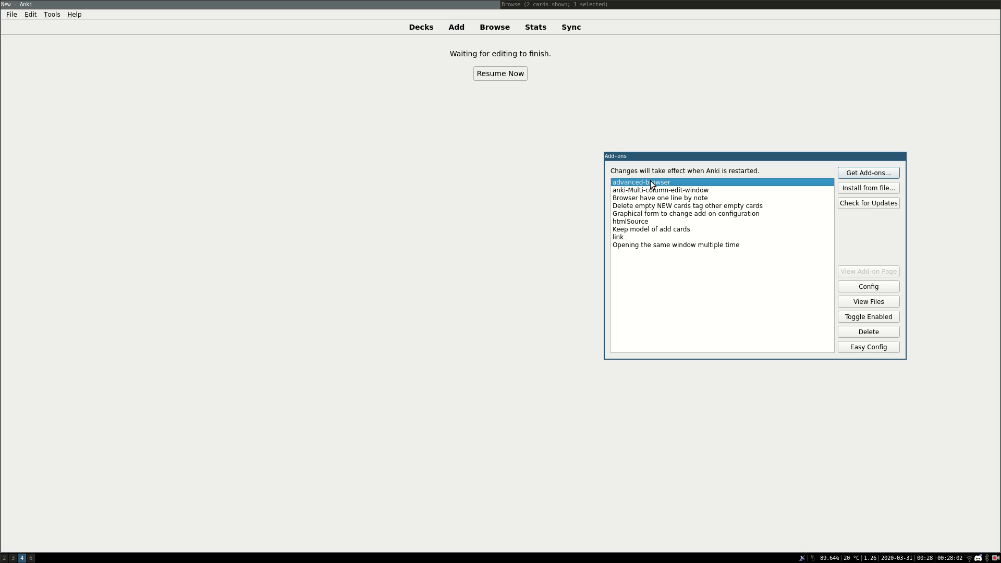
left_click(874, 347)
left_click_drag(552, 267, 458, 282)
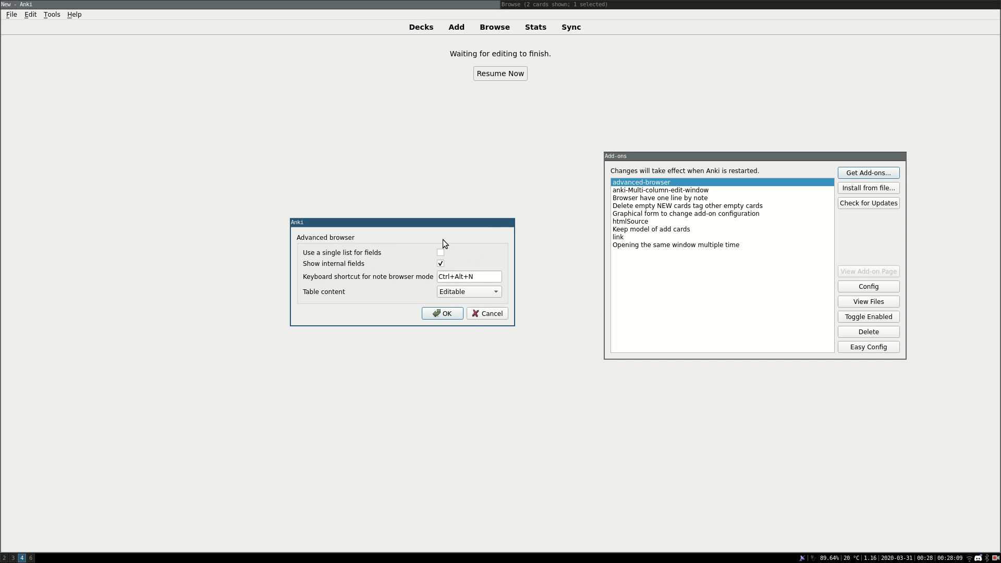
left_click(429, 317)
left_click(842, 286)
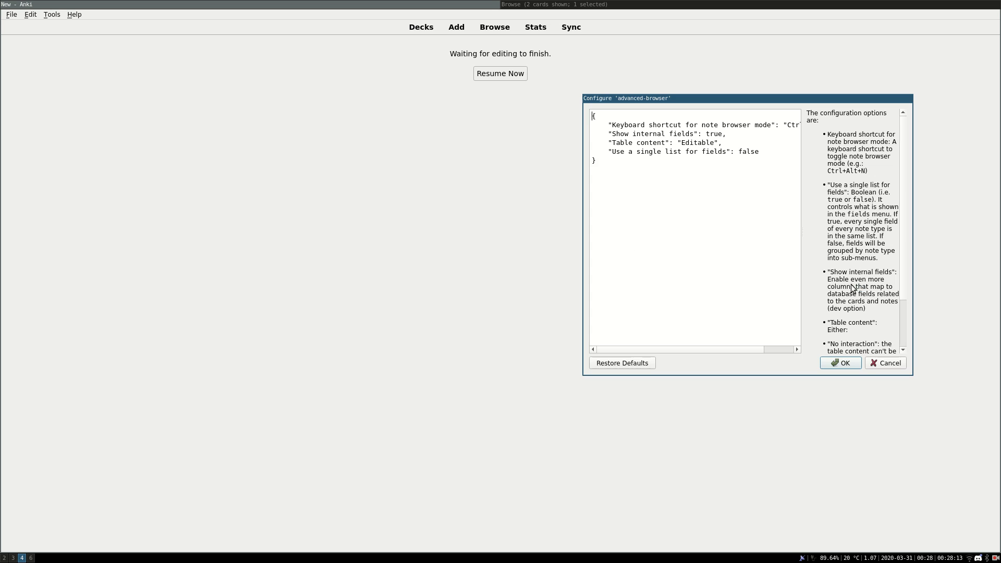
scroll(772, 129, "right", 1)
scroll(772, 129, "left", 2)
key("Escape")
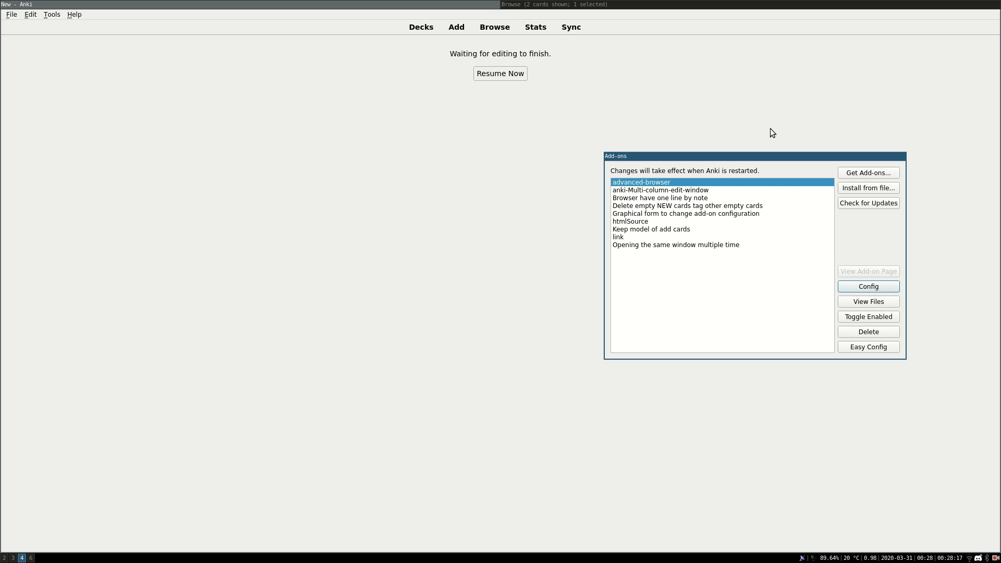
Browse the link, graphical configuration and htmlSource add-ons, bringing the Browse window forward.
left_click(671, 238)
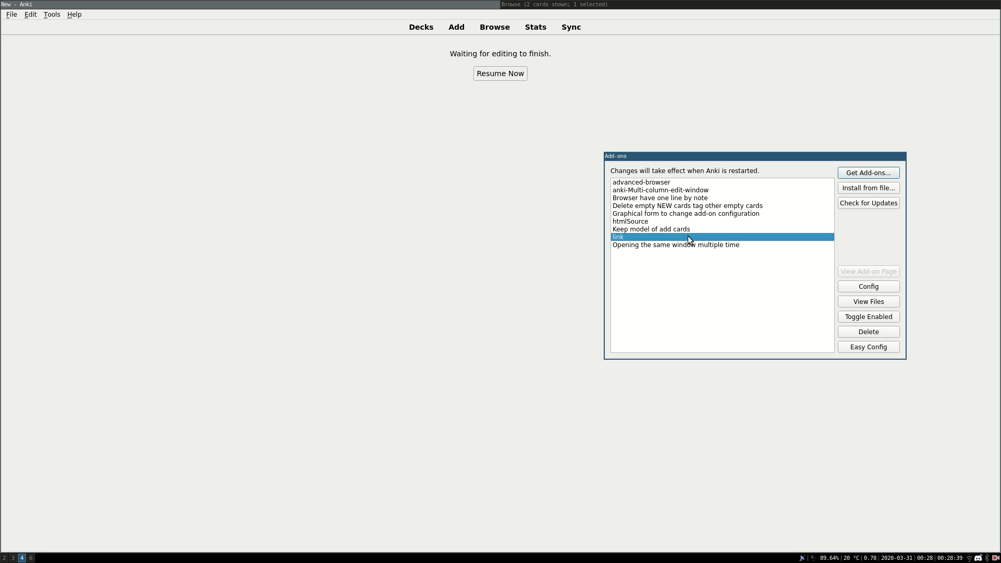
left_click(647, 213)
left_click(649, 221)
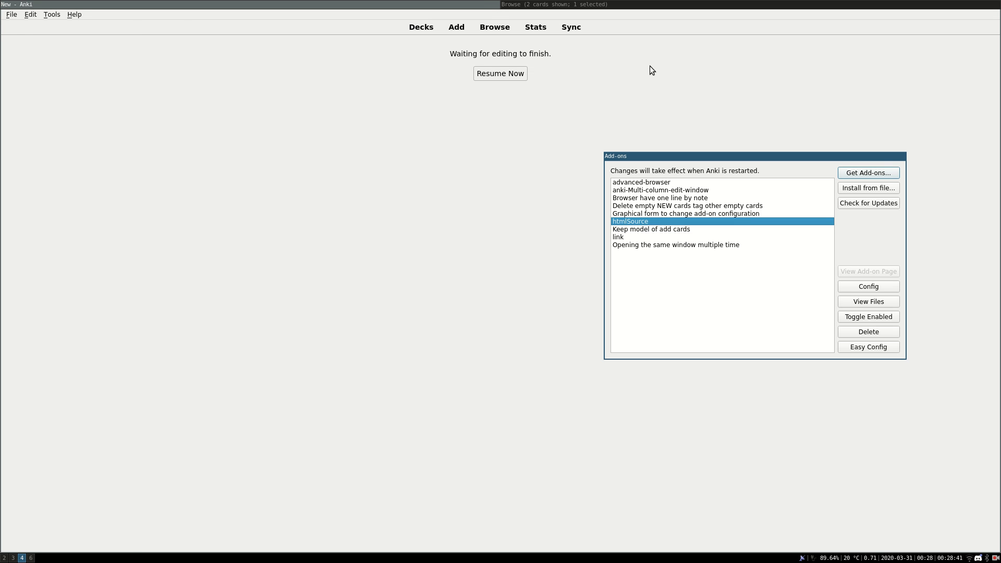
left_click(665, 4)
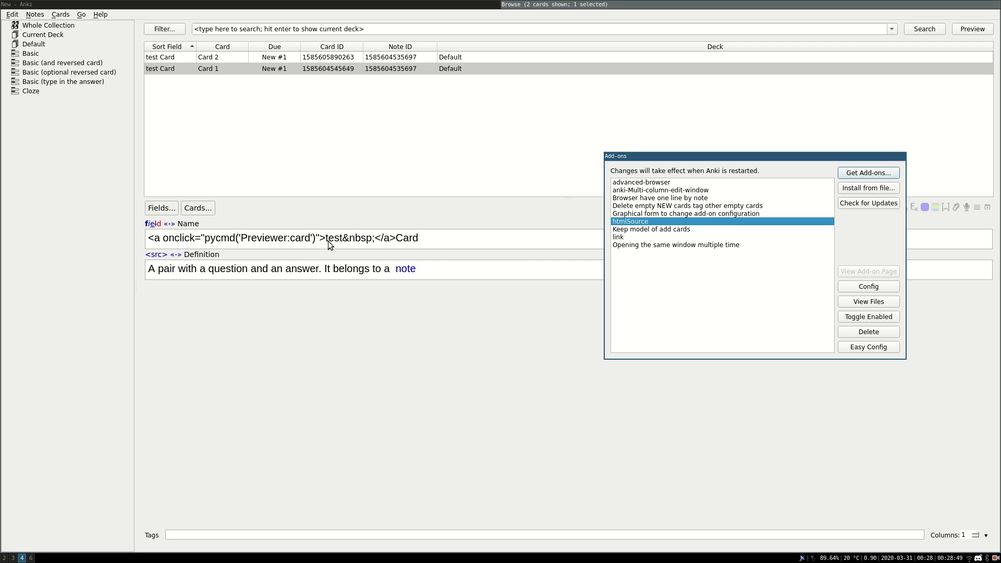
left_click(633, 245)
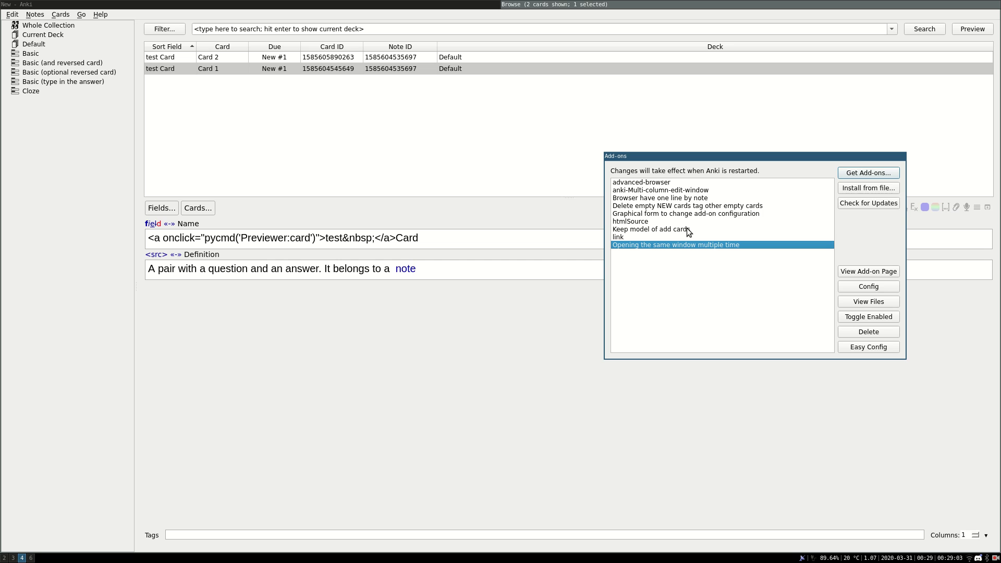
Close the Add-ons list and the Browse window with Escape.
key("Escape")
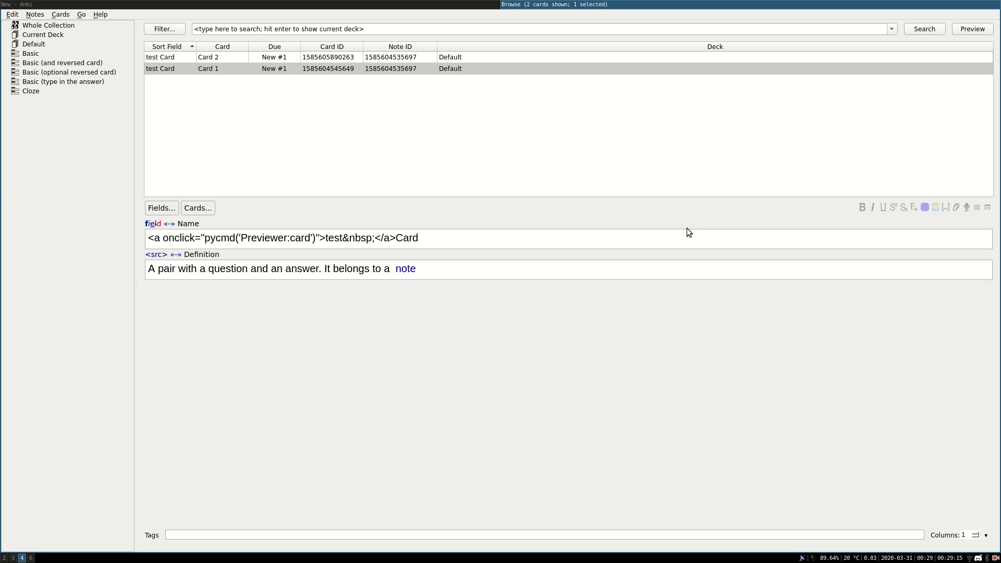
key("Escape")
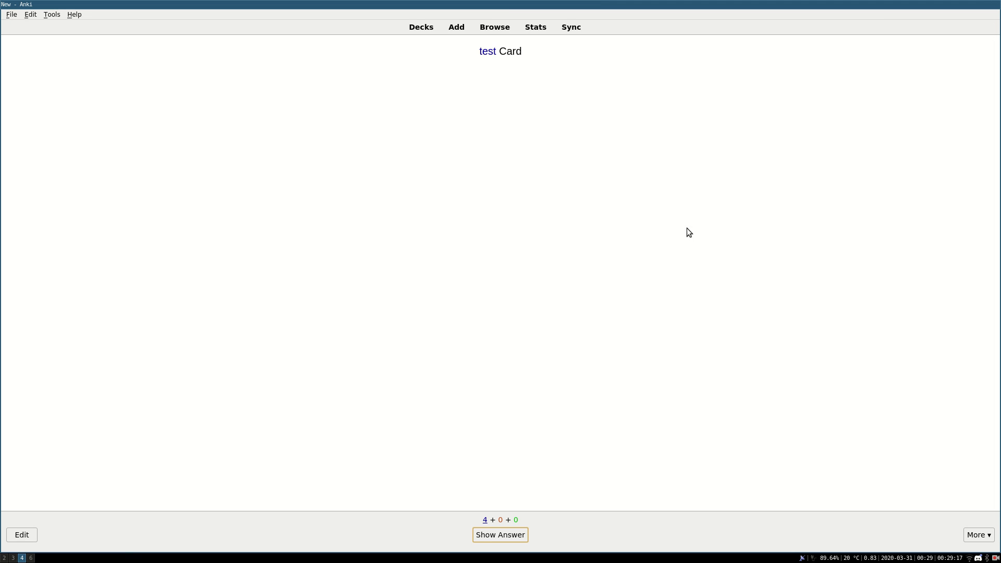